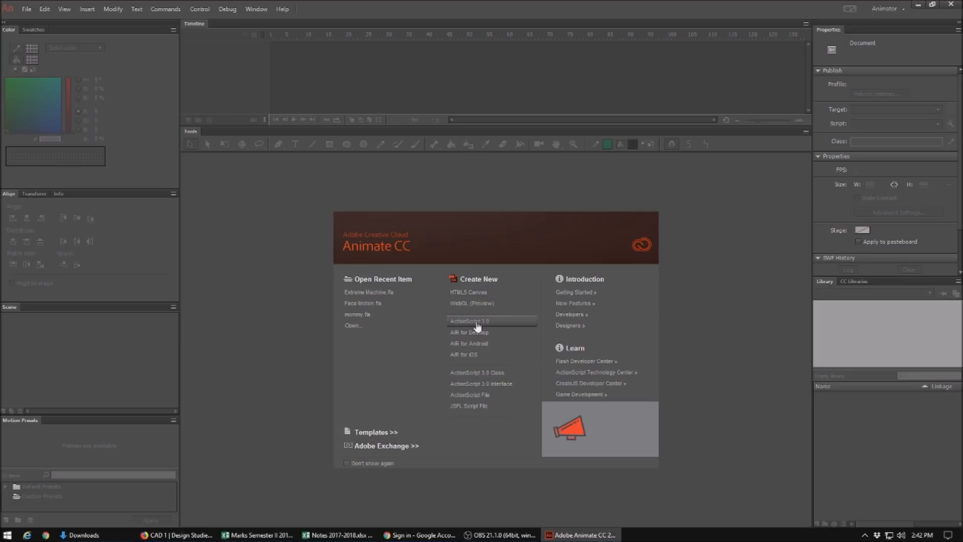
Step: Create a new ActionScript 3.0 document
{"action": "left_click", "coordinate": [477, 323]}
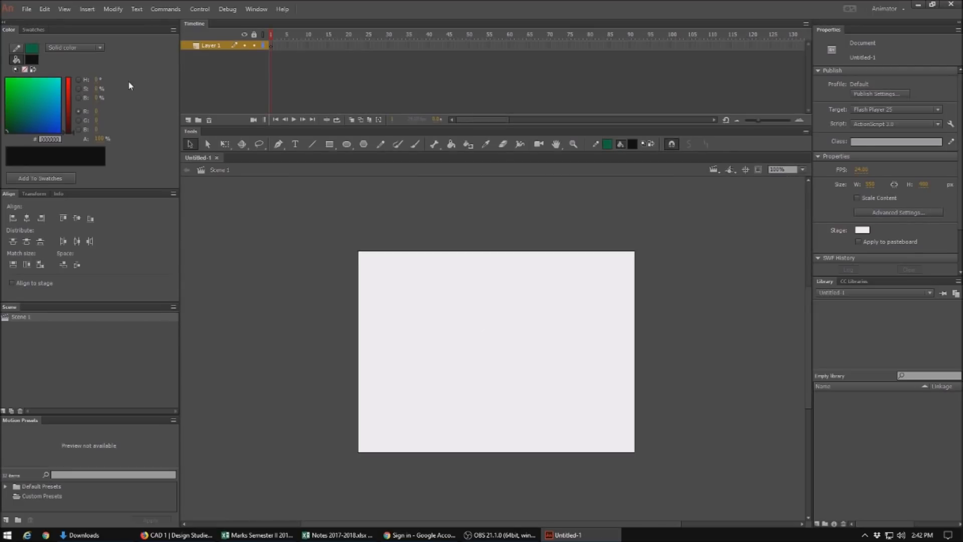
{"action": "left_click", "coordinate": [257, 10]}
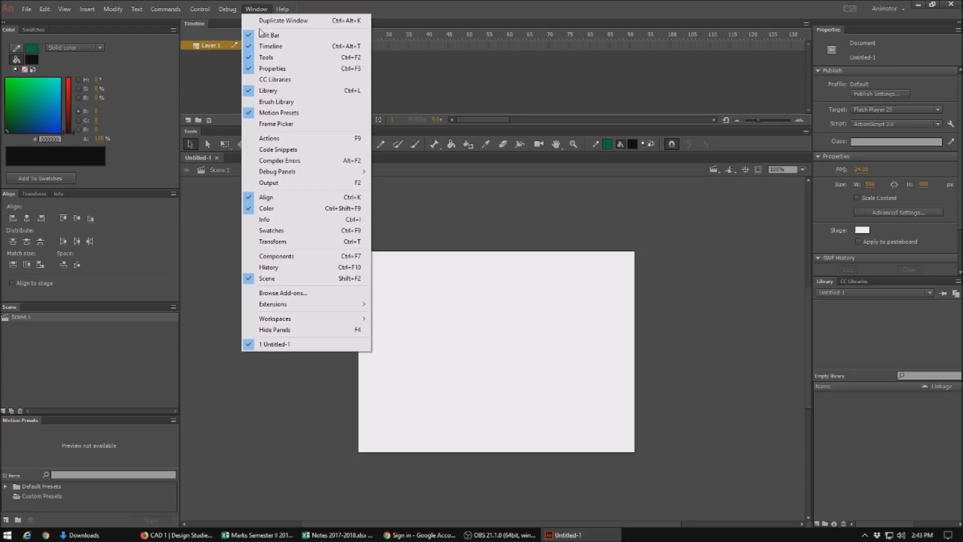
{"action": "mouse_move", "coordinate": [332, 322]}
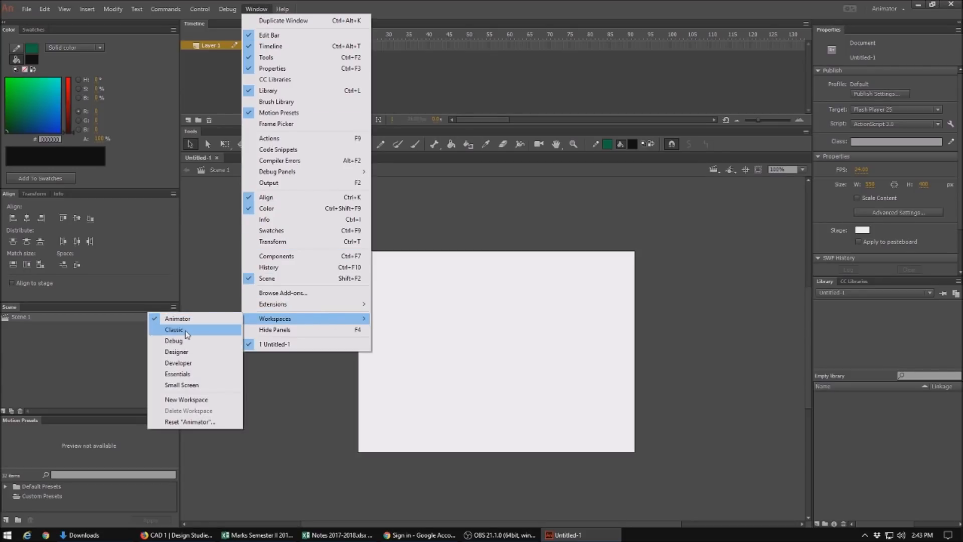
{"action": "left_click", "coordinate": [453, 193]}
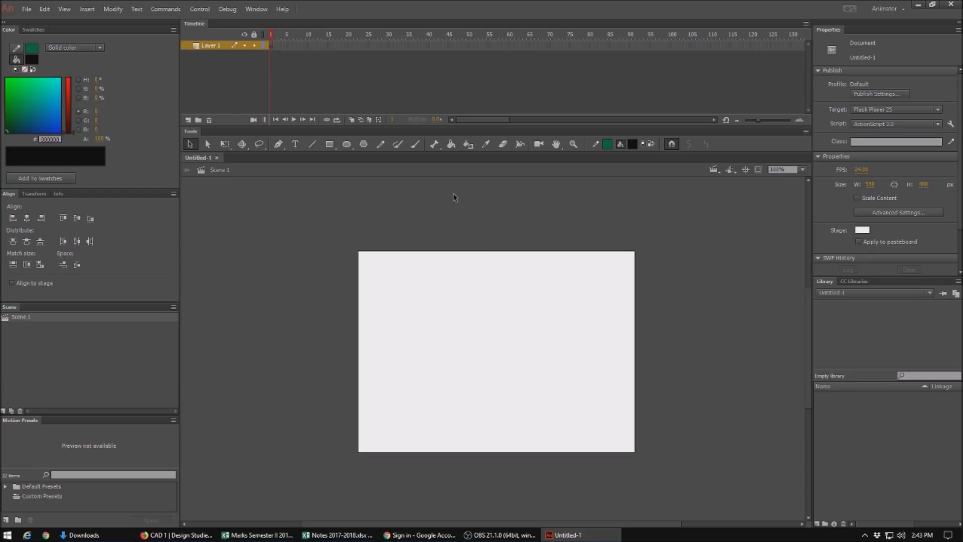
Step: Rename the first layer to Background
{"action": "double_click", "coordinate": [211, 46]}
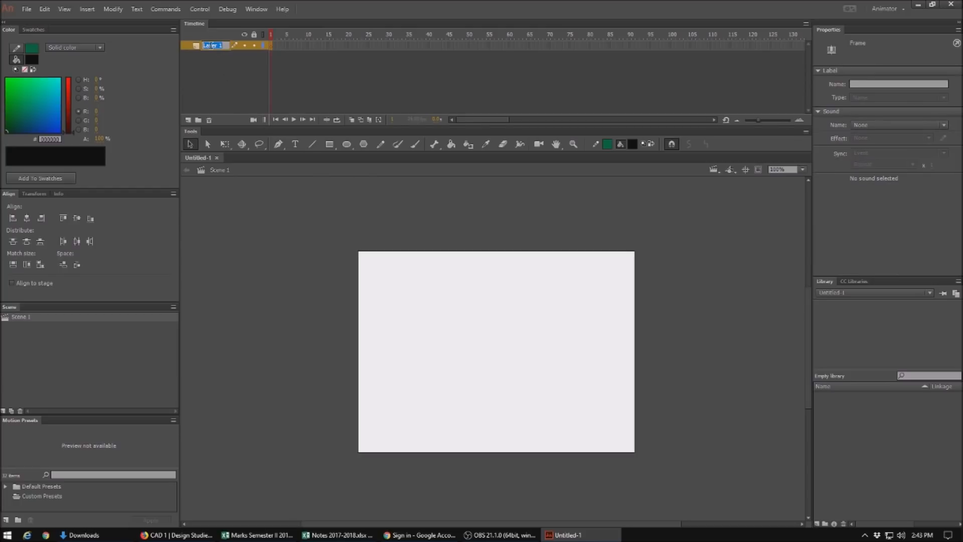
{"action": "type", "text": "B"}
{"action": "type", "text": "ackground"}
Step: Add a new layer above it and name it Bee
{"action": "left_click", "coordinate": [188, 121]}
{"action": "double_click", "coordinate": [209, 45]}
{"action": "type", "text": "Be"}
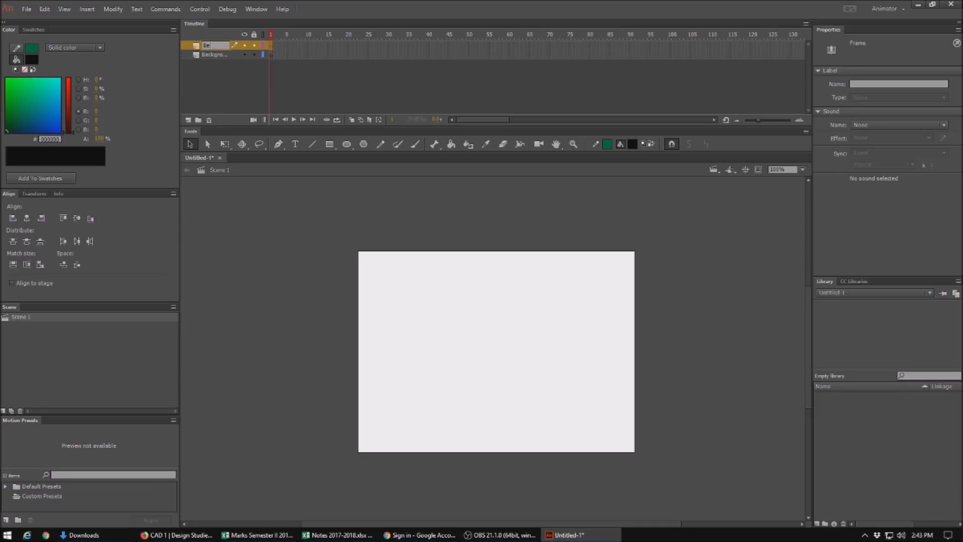
{"action": "type", "text": "e"}
{"action": "key", "text": "Return"}
Step: On the Background layer, draw a black flower with the Brush tool near the stage's lower right corner
{"action": "left_click", "coordinate": [220, 55]}
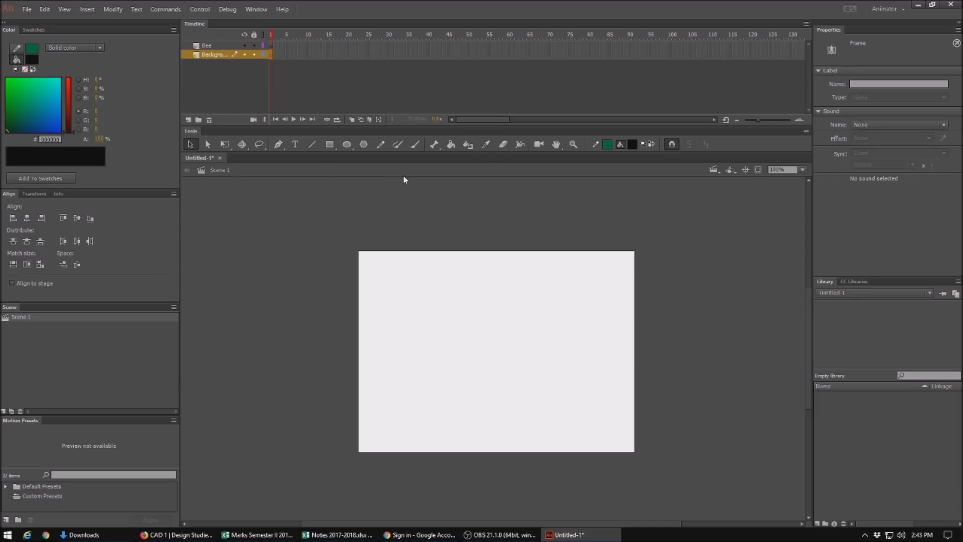
{"action": "left_click", "coordinate": [414, 148]}
{"action": "left_click", "coordinate": [608, 144]}
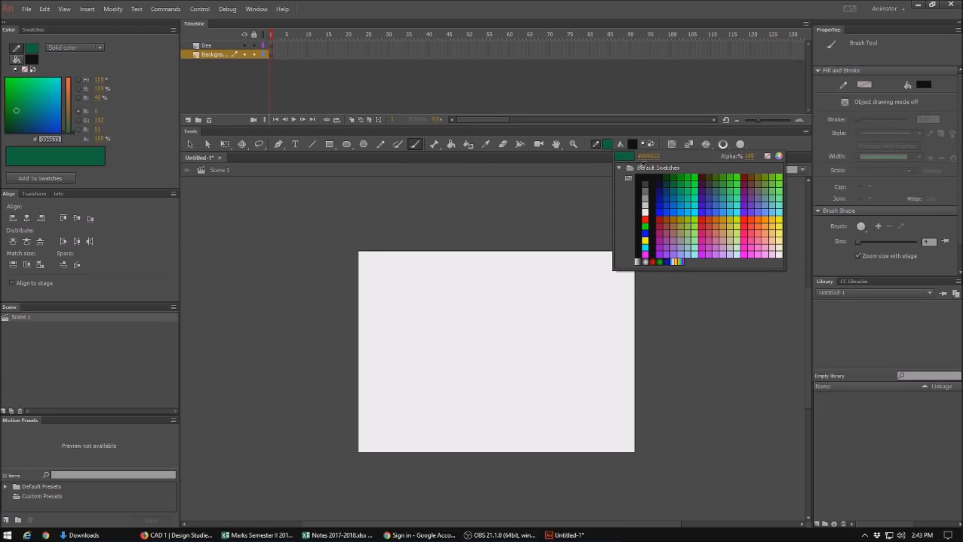
{"action": "left_click", "coordinate": [644, 177]}
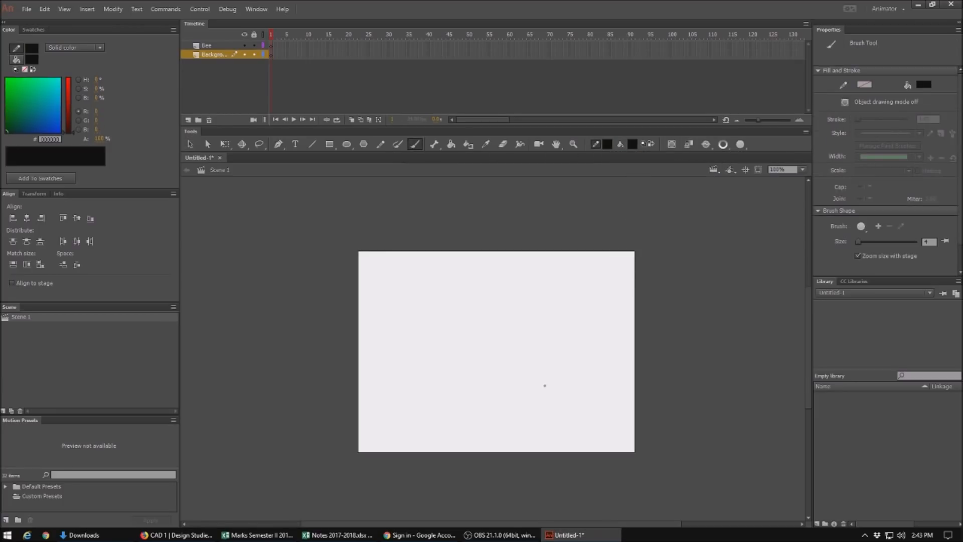
{"action": "mouse_move", "coordinate": [546, 390]}
{"action": "left_mouse_down"}
{"action": "mouse_move", "coordinate": [526, 369]}
{"action": "mouse_move", "coordinate": [534, 359]}
{"action": "mouse_move", "coordinate": [545, 357]}
{"action": "mouse_move", "coordinate": [559, 375]}
{"action": "mouse_move", "coordinate": [578, 358]}
{"action": "mouse_move", "coordinate": [593, 368]}
{"action": "mouse_move", "coordinate": [580, 387]}
{"action": "mouse_move", "coordinate": [593, 382]}
{"action": "mouse_move", "coordinate": [600, 405]}
{"action": "mouse_move", "coordinate": [574, 403]}
{"action": "mouse_move", "coordinate": [559, 425]}
{"action": "mouse_move", "coordinate": [542, 398]}
{"action": "mouse_move", "coordinate": [547, 390]}
{"action": "mouse_move", "coordinate": [585, 432]}
{"action": "mouse_move", "coordinate": [564, 460]}
{"action": "mouse_move", "coordinate": [610, 433]}
{"action": "mouse_move", "coordinate": [615, 417]}
{"action": "mouse_move", "coordinate": [588, 427]}
{"action": "left_mouse_up"}
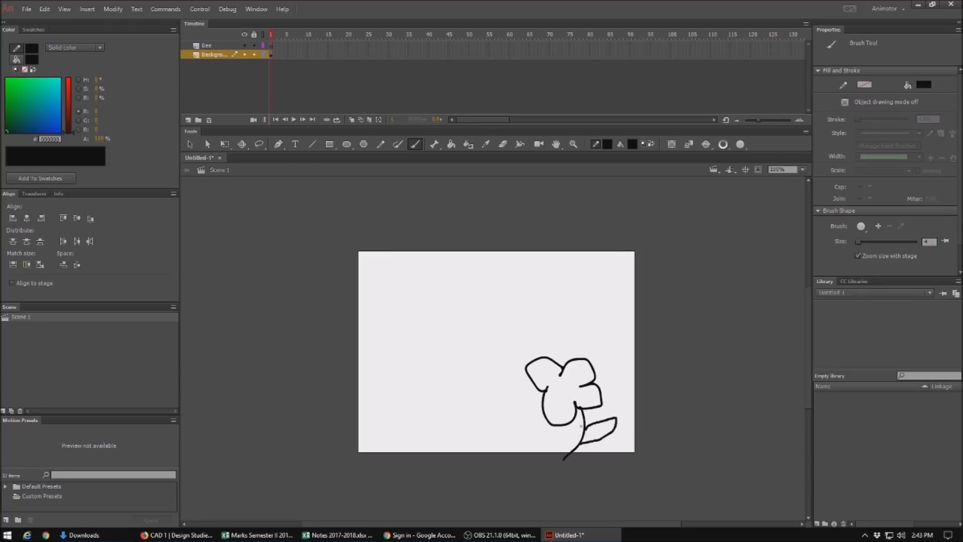
Step: Draw a small black circle in the flower's center with the Oval tool
{"action": "left_click", "coordinate": [346, 144]}
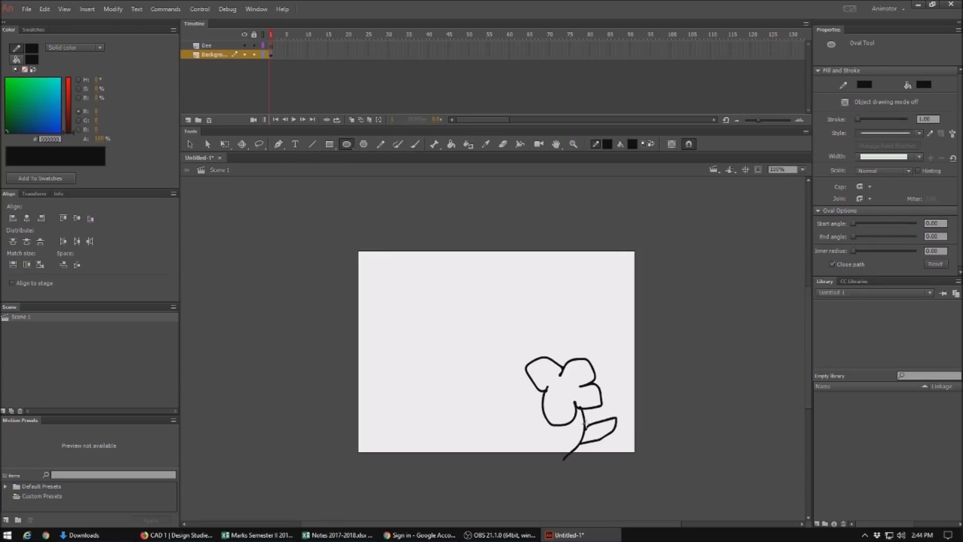
{"action": "left_click_drag", "start_coordinate": [558, 382], "coordinate": [574, 399]}
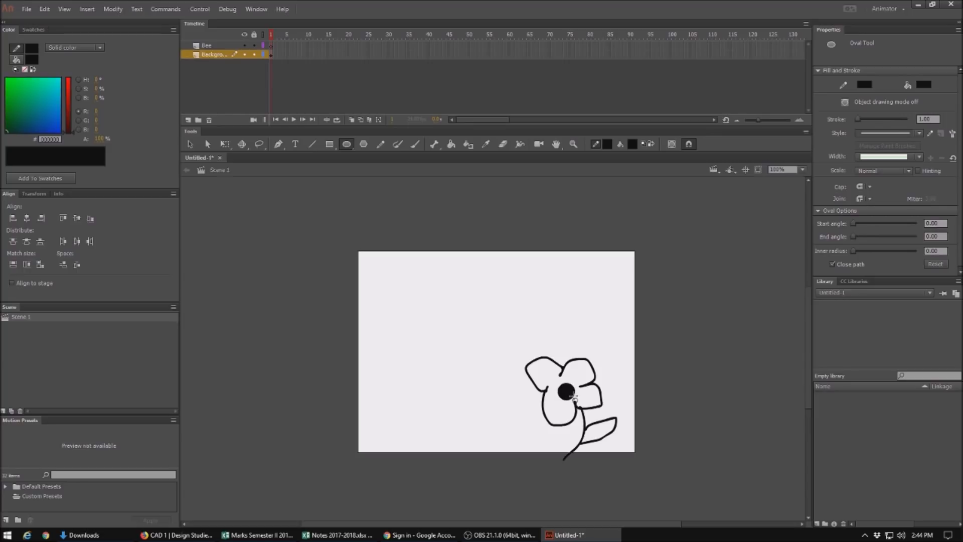
Step: On the Bee layer, draw a yellow oval body and a round yellow head near the stage's upper left
{"action": "left_click", "coordinate": [213, 49]}
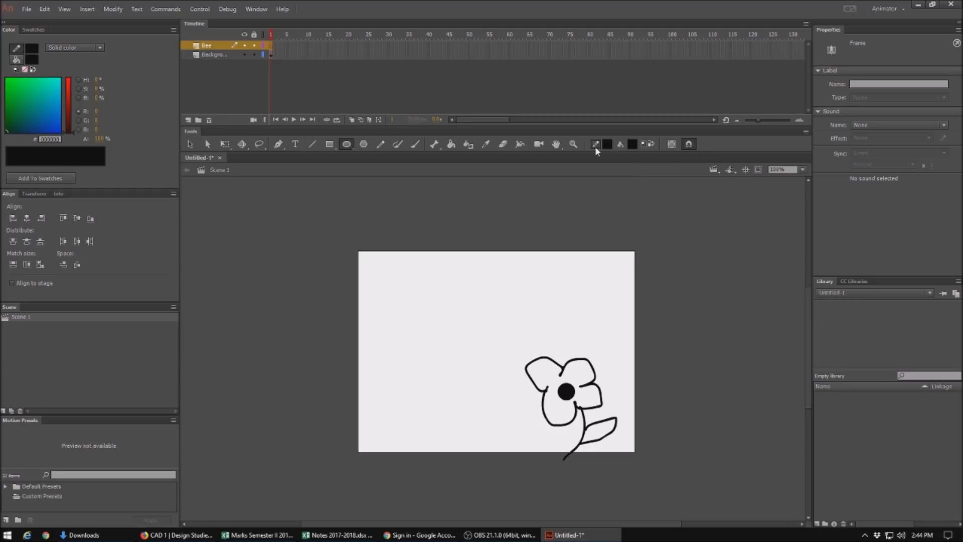
{"action": "left_click", "coordinate": [633, 145]}
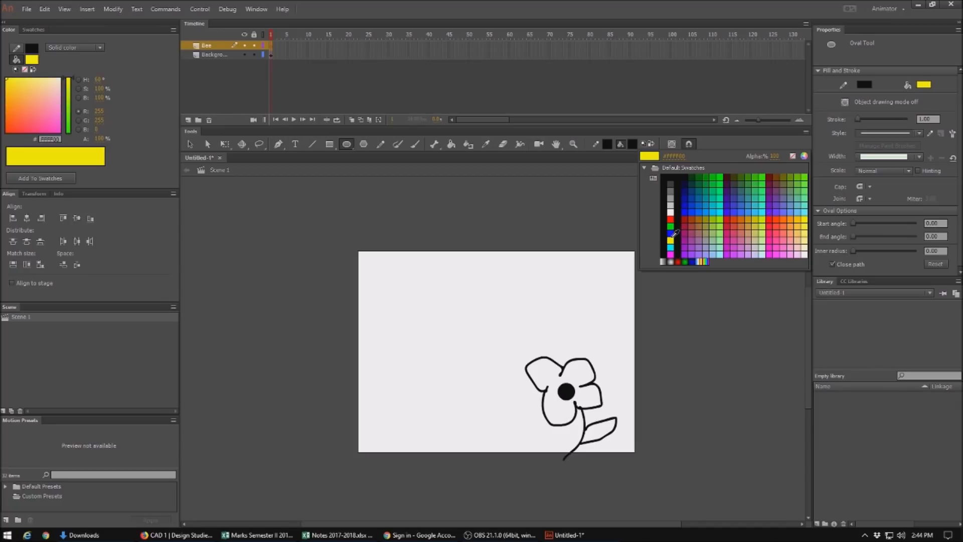
{"action": "left_click", "coordinate": [671, 238]}
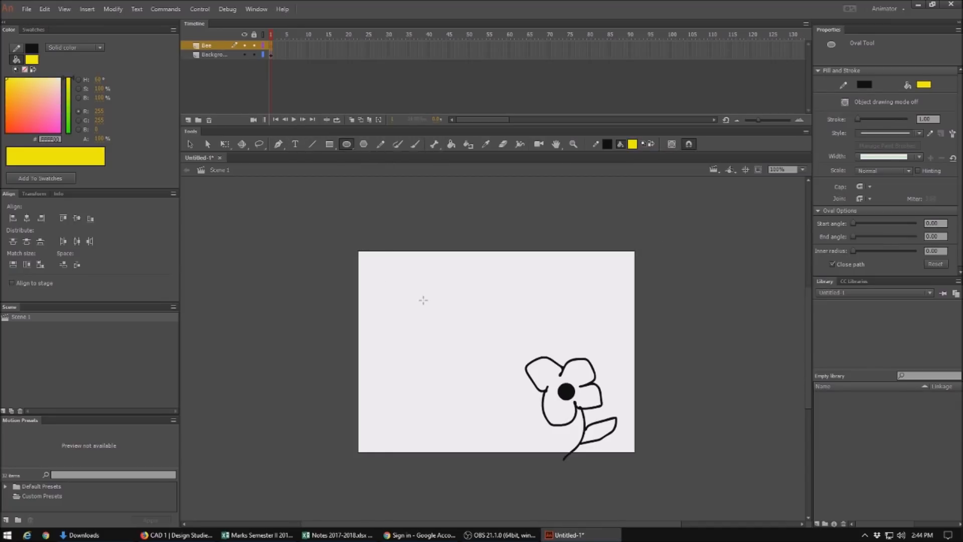
{"action": "left_click_drag", "start_coordinate": [369, 271], "coordinate": [445, 302]}
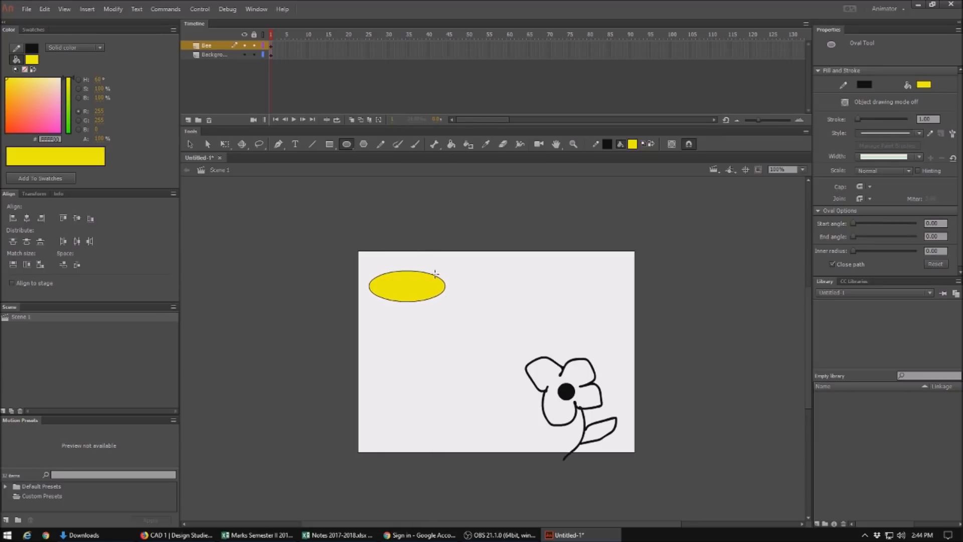
{"action": "left_click_drag", "start_coordinate": [435, 270], "coordinate": [464, 301]}
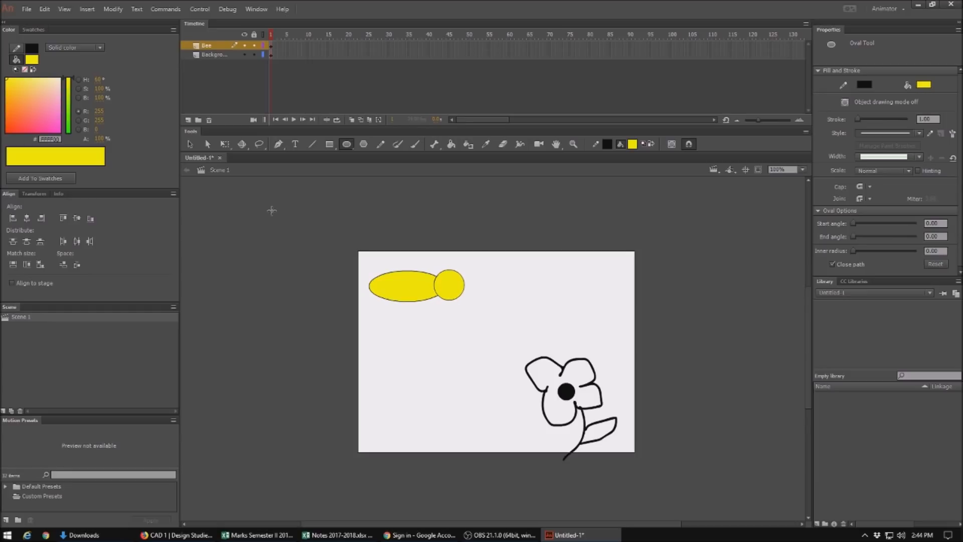
Step: Draw two antennae and a smile on the bee's head with the Pencil tool
{"action": "left_click", "coordinate": [381, 145]}
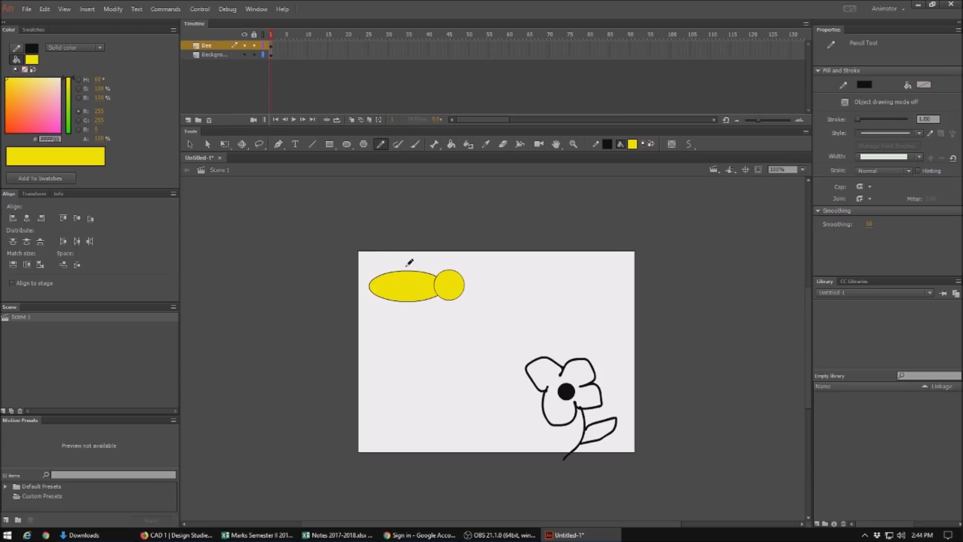
{"action": "mouse_move", "coordinate": [443, 275]}
{"action": "left_mouse_down"}
{"action": "mouse_move", "coordinate": [425, 261]}
{"action": "mouse_move", "coordinate": [472, 261]}
{"action": "left_mouse_up"}
{"action": "left_click_drag", "start_coordinate": [445, 289], "coordinate": [459, 286]}
Step: Draw two small eyes on the bee's head with the Oval tool
{"action": "left_click", "coordinate": [346, 143]}
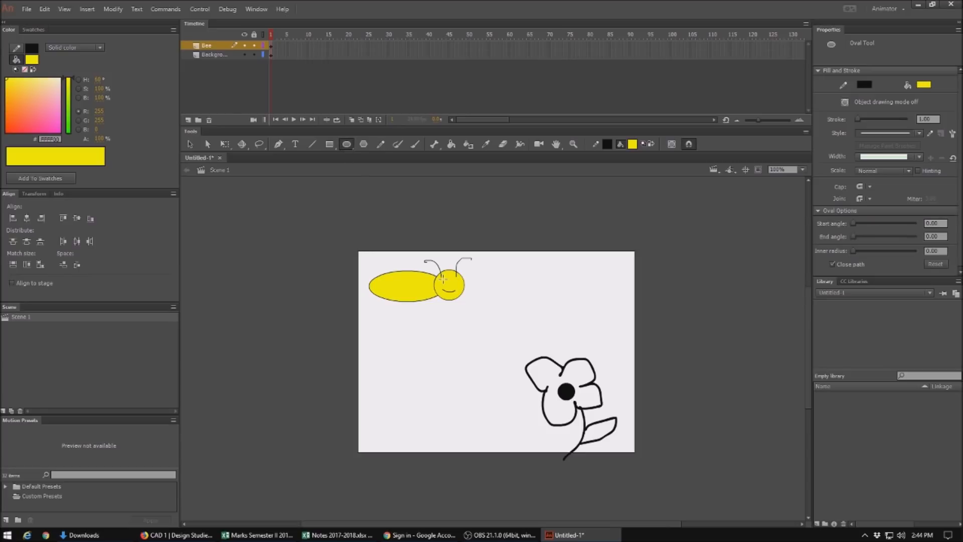
{"action": "left_click_drag", "start_coordinate": [442, 277], "coordinate": [444, 281]}
{"action": "left_click_drag", "start_coordinate": [445, 279], "coordinate": [451, 284]}
{"action": "key", "text": "ctrl+z"}
{"action": "left_click_drag", "start_coordinate": [455, 275], "coordinate": [460, 281]}
Step: Set the Pencil stroke to 5 and draw black stripes, a stinger and legs on the bee's body
{"action": "left_click", "coordinate": [381, 145]}
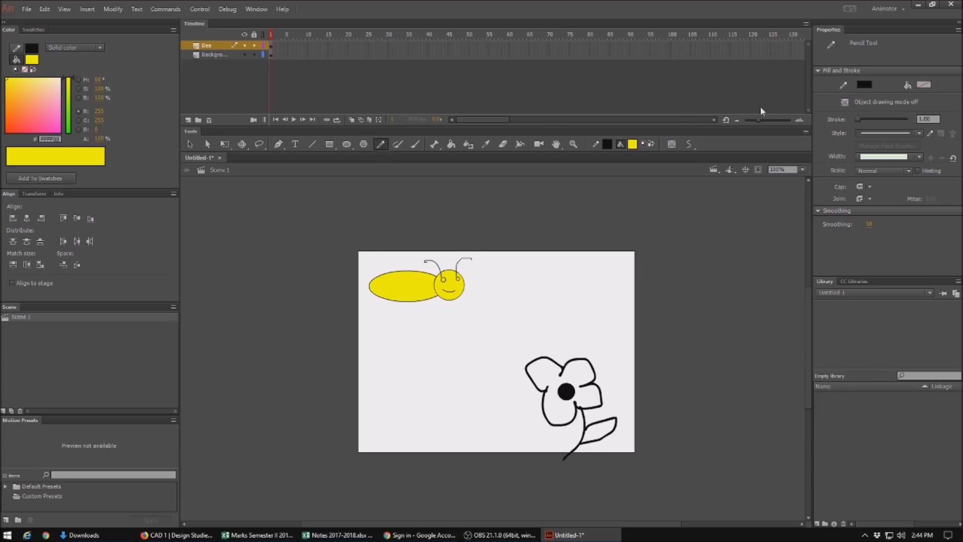
{"action": "left_click", "coordinate": [927, 119]}
{"action": "type", "text": "5"}
{"action": "key", "text": "Return"}
{"action": "mouse_move", "coordinate": [386, 297]}
{"action": "left_mouse_down"}
{"action": "mouse_move", "coordinate": [395, 269]}
{"action": "mouse_move", "coordinate": [402, 281]}
{"action": "mouse_move", "coordinate": [411, 270]}
{"action": "mouse_move", "coordinate": [415, 291]}
{"action": "mouse_move", "coordinate": [425, 272]}
{"action": "left_mouse_up"}
{"action": "left_click_drag", "start_coordinate": [361, 284], "coordinate": [371, 288]}
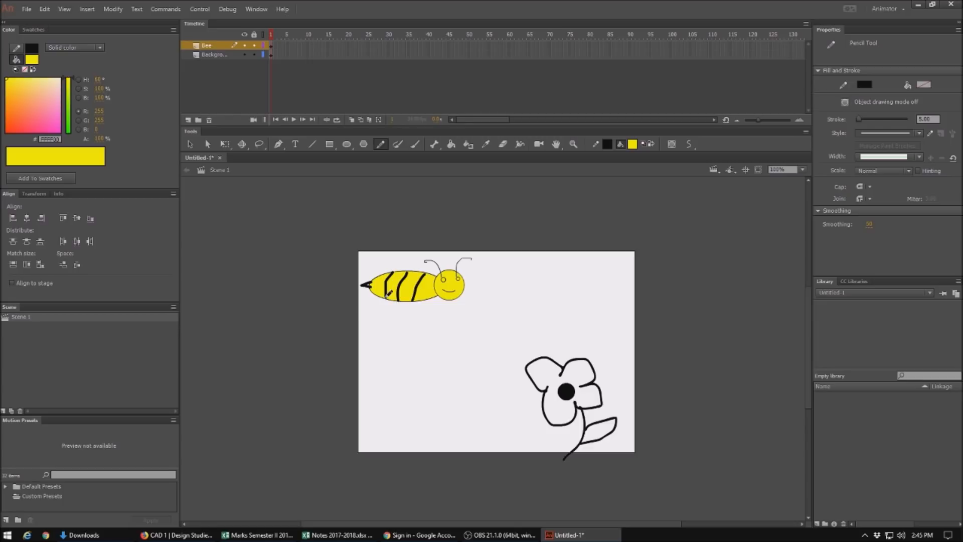
{"action": "mouse_move", "coordinate": [387, 299]}
{"action": "left_mouse_down"}
{"action": "mouse_move", "coordinate": [381, 309]}
{"action": "mouse_move", "coordinate": [399, 303]}
{"action": "mouse_move", "coordinate": [396, 312]}
{"action": "mouse_move", "coordinate": [436, 301]}
{"action": "left_mouse_up"}
Step: Select the whole bee drawing and convert it to a movie clip symbol named Bee
{"action": "left_click", "coordinate": [187, 143]}
{"action": "left_click_drag", "start_coordinate": [328, 228], "coordinate": [494, 343]}
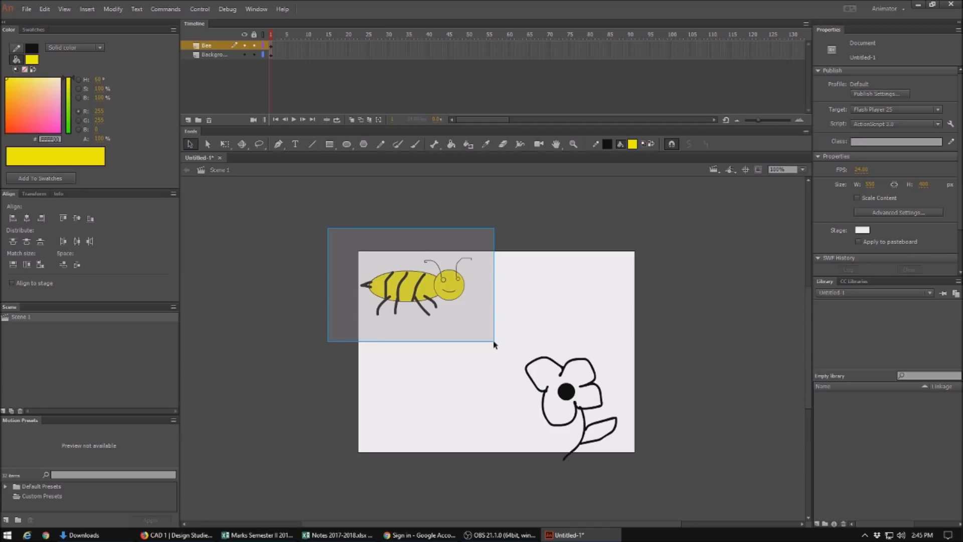
{"action": "left_click_drag", "start_coordinate": [494, 344], "coordinate": [494, 344]}
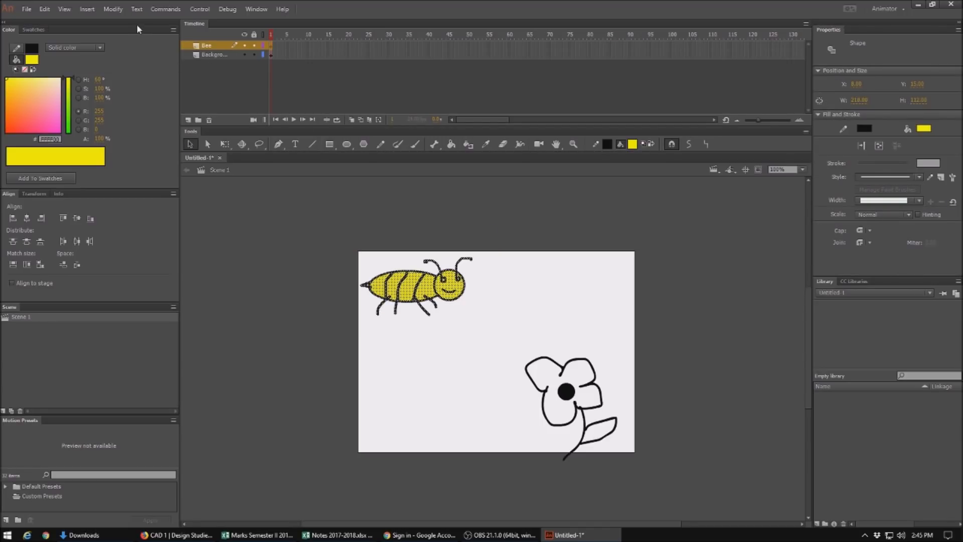
{"action": "left_click", "coordinate": [116, 10]}
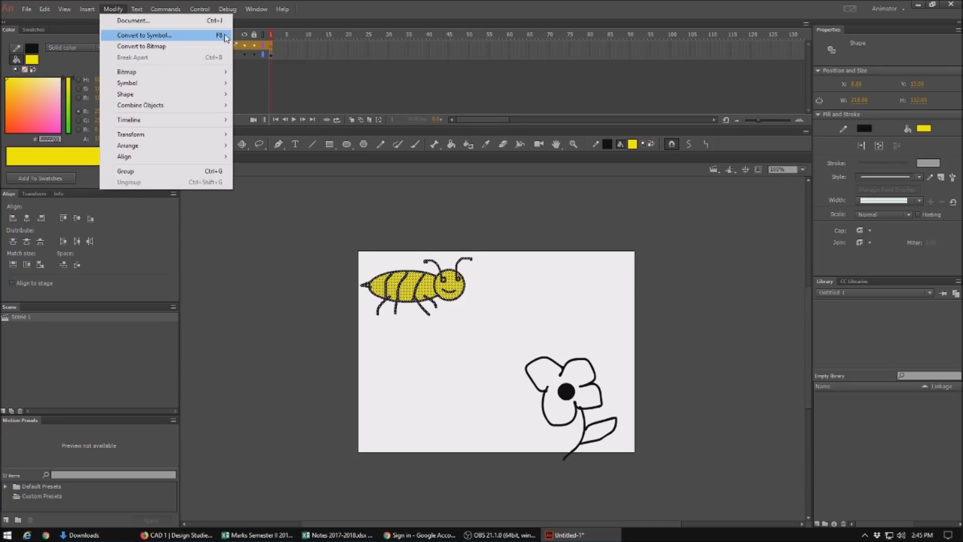
{"action": "left_click", "coordinate": [221, 35]}
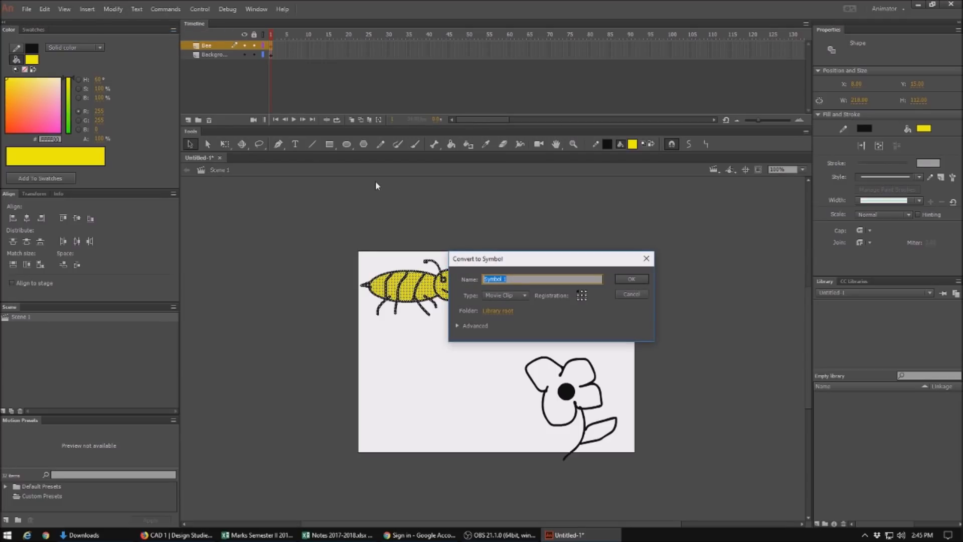
{"action": "type", "text": "Bee"}
{"action": "left_click", "coordinate": [633, 277]}
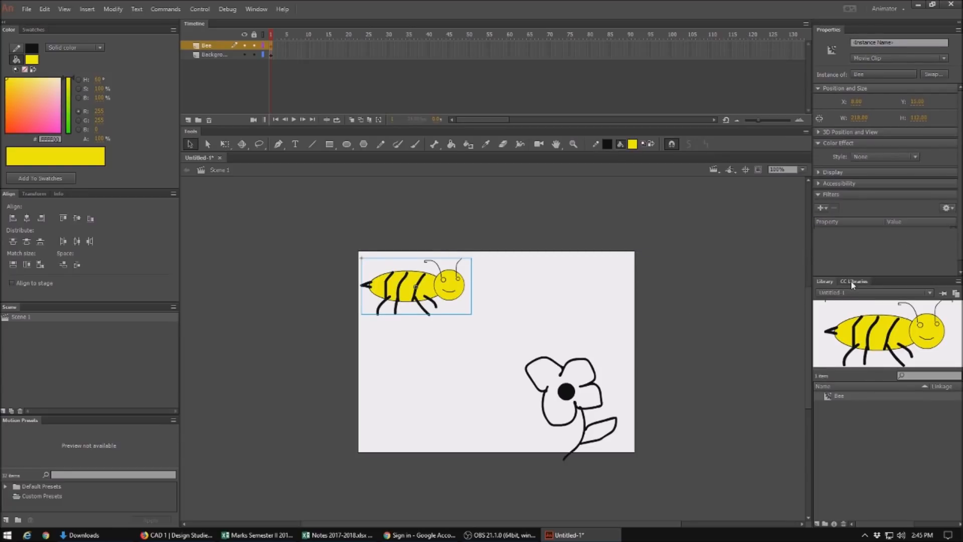
Step: Create a motion tween on the Bee layer
{"action": "left_click", "coordinate": [825, 282]}
{"action": "left_click_drag", "start_coordinate": [272, 48], "coordinate": [274, 50]}
{"action": "right_click", "coordinate": [272, 48]}
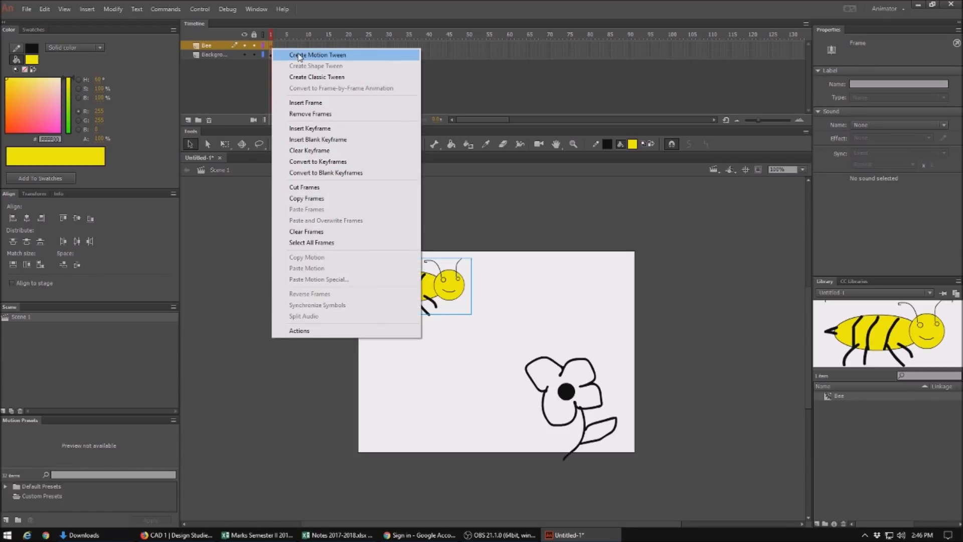
{"action": "left_click", "coordinate": [298, 55]}
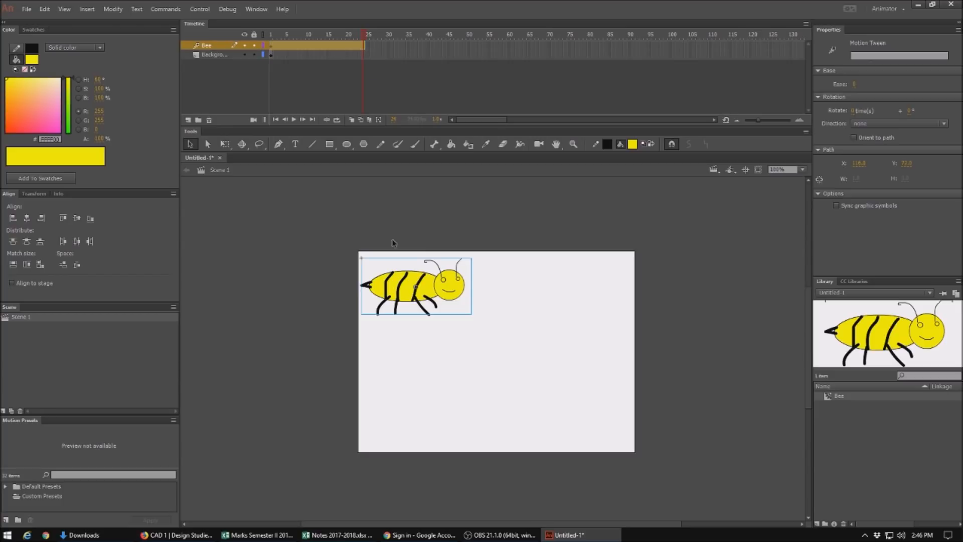
Step: Move the bee to the stage's lower right at the tween's end and bend the motion path into an arc
{"action": "left_click_drag", "start_coordinate": [434, 294], "coordinate": [553, 361]}
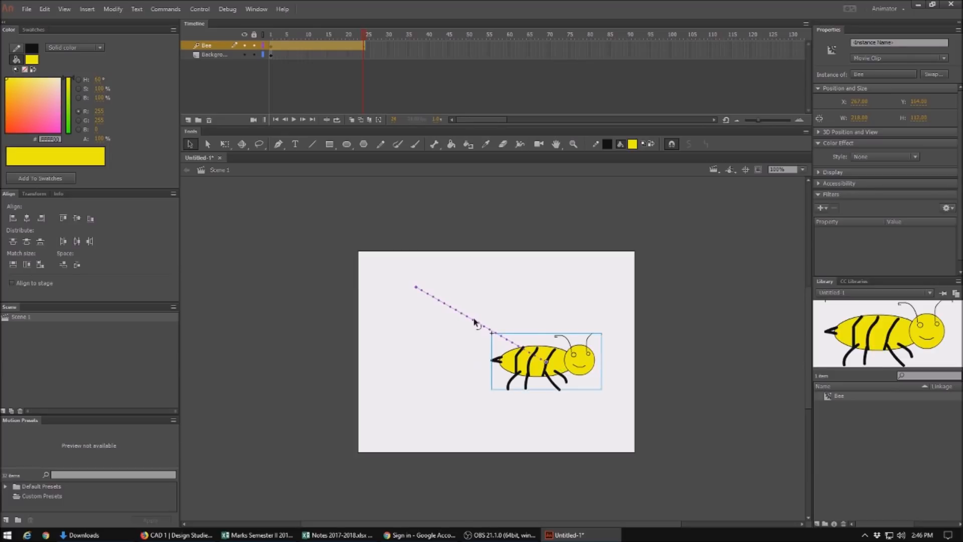
{"action": "left_click_drag", "start_coordinate": [475, 324], "coordinate": [515, 269]}
Step: Test the movie and close the preview window
{"action": "key", "text": "ctrl+Return"}
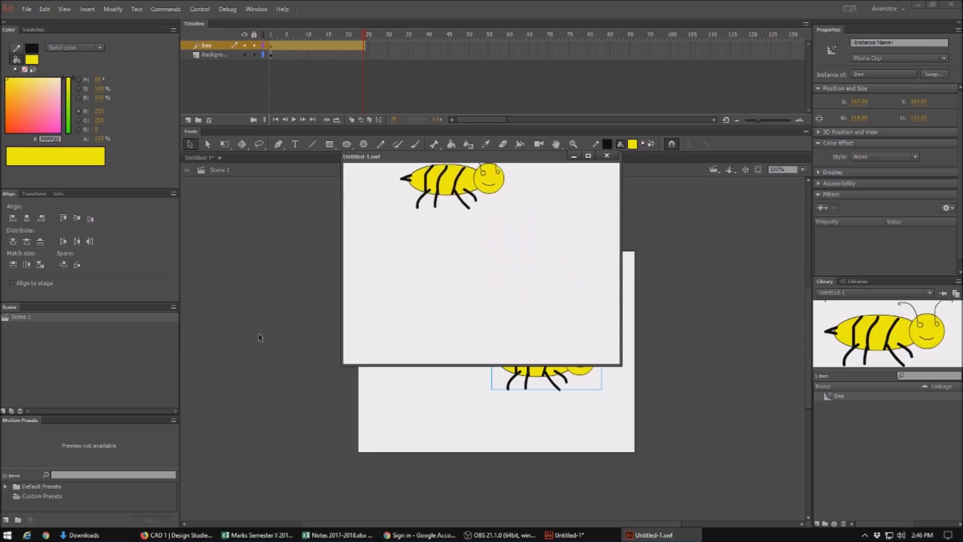
{"action": "left_click", "coordinate": [606, 155]}
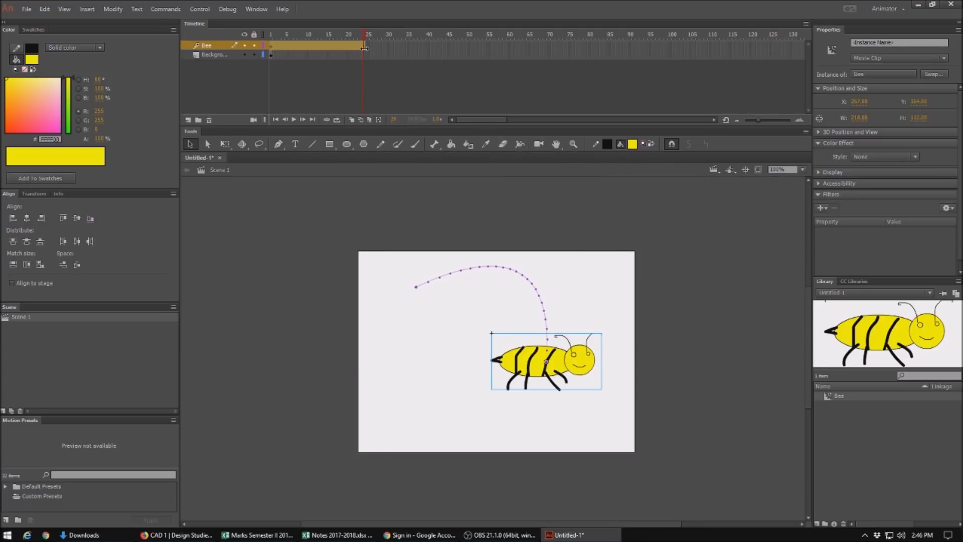
Step: Extend the Bee tween span to frame 50
{"action": "left_click_drag", "start_coordinate": [364, 46], "coordinate": [470, 48]}
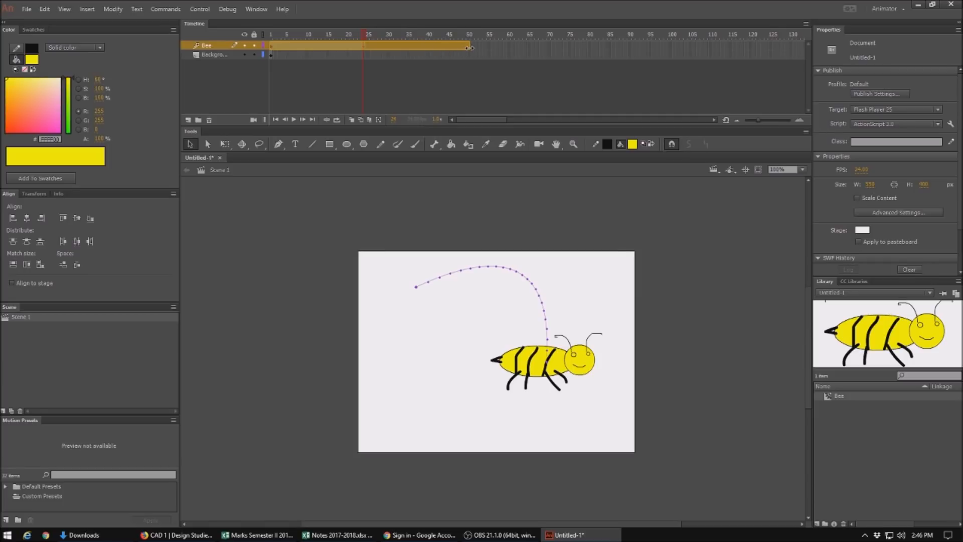
{"action": "left_click", "coordinate": [471, 45]}
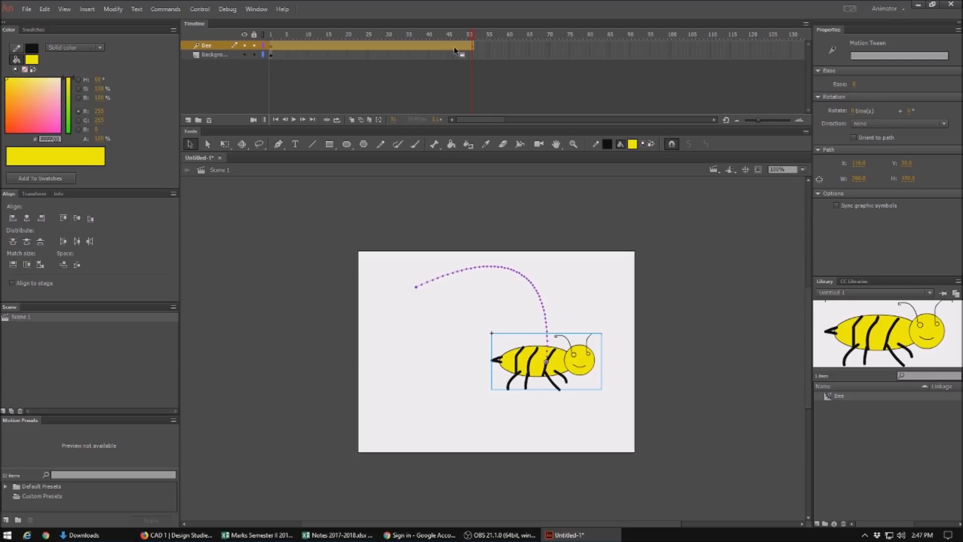
Step: At an early frame of the tween, move the bee lower to reshape the motion path
{"action": "left_click", "coordinate": [320, 50]}
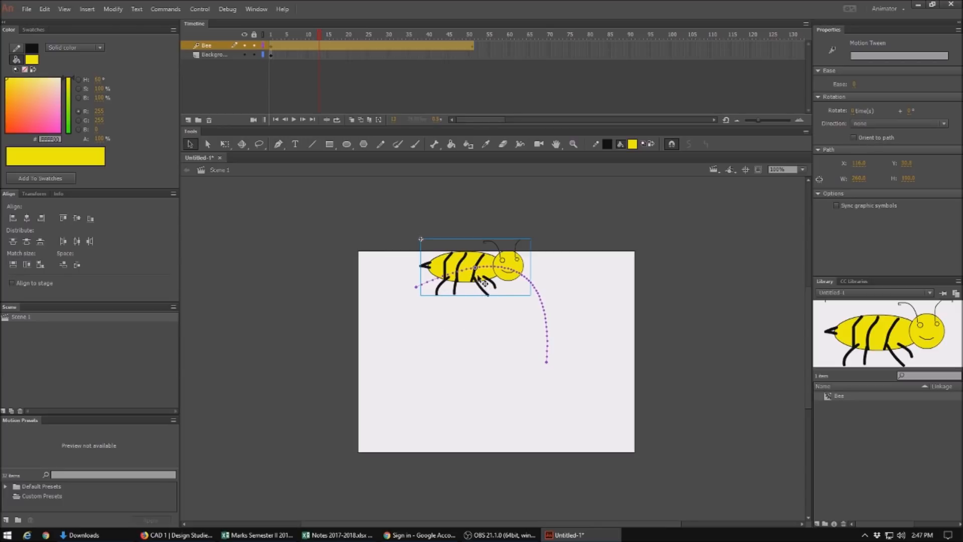
{"action": "left_click_drag", "start_coordinate": [489, 284], "coordinate": [472, 337]}
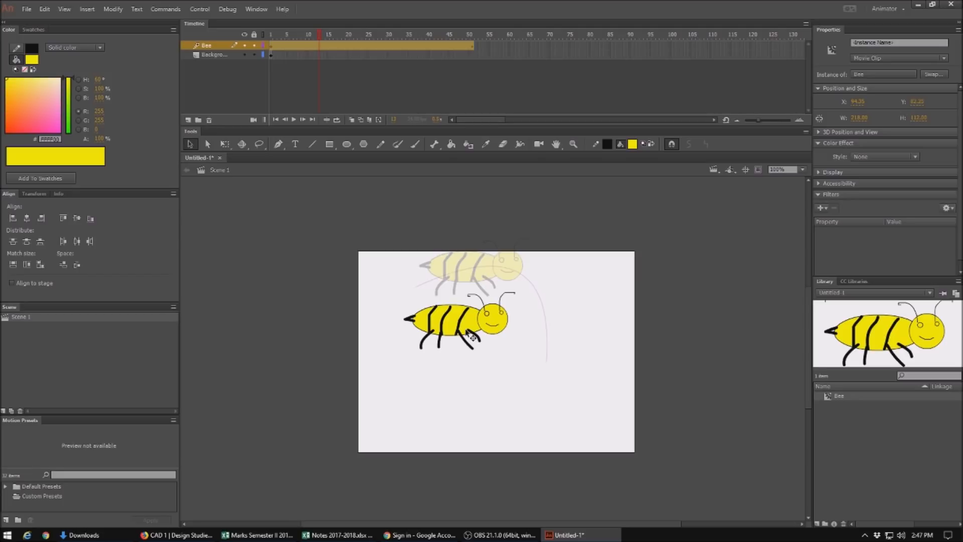
{"action": "left_click_drag", "start_coordinate": [472, 336], "coordinate": [471, 336]}
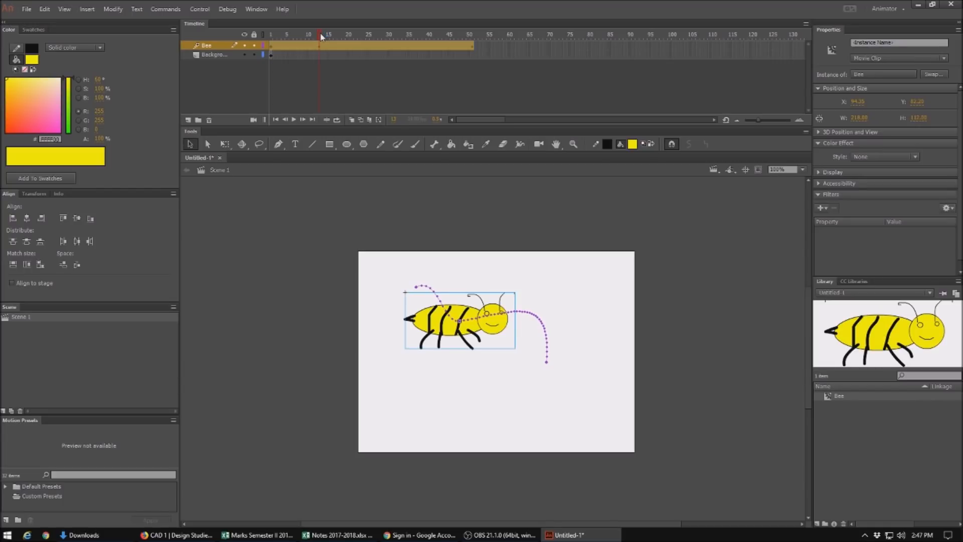
Step: Reposition the bee at frames across the tween, lower, then high right, then low right, to bend the path into a zigzag
{"action": "left_click_drag", "start_coordinate": [463, 335], "coordinate": [441, 367]}
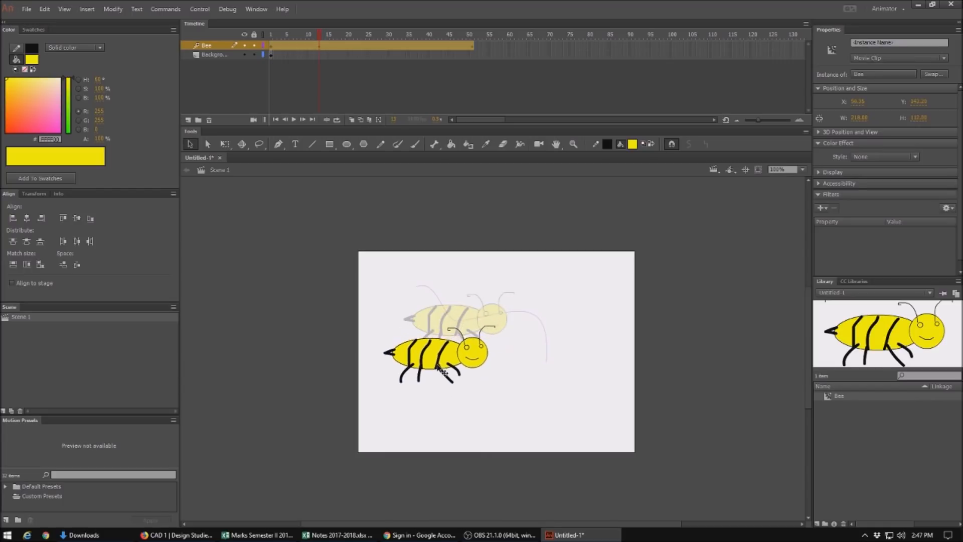
{"action": "left_click", "coordinate": [380, 47]}
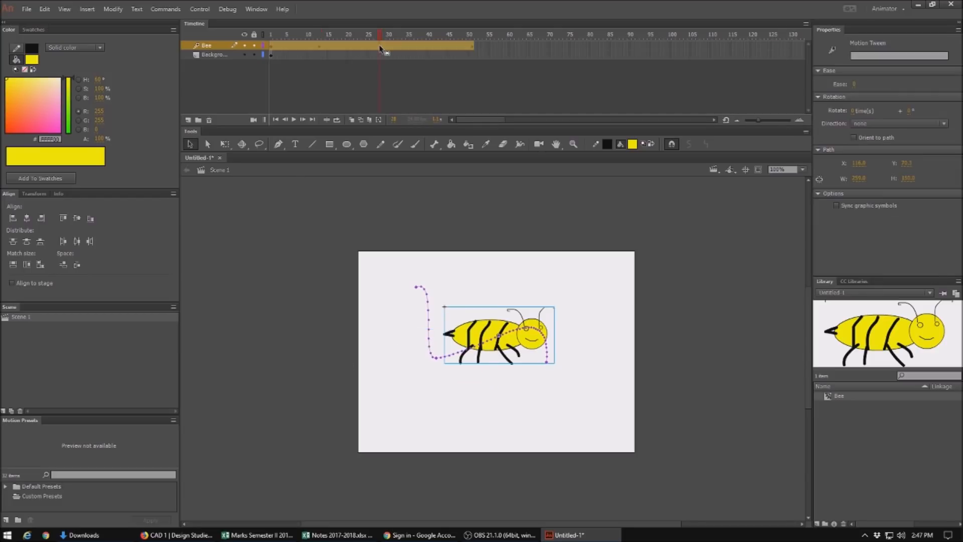
{"action": "left_click_drag", "start_coordinate": [501, 330], "coordinate": [530, 274]}
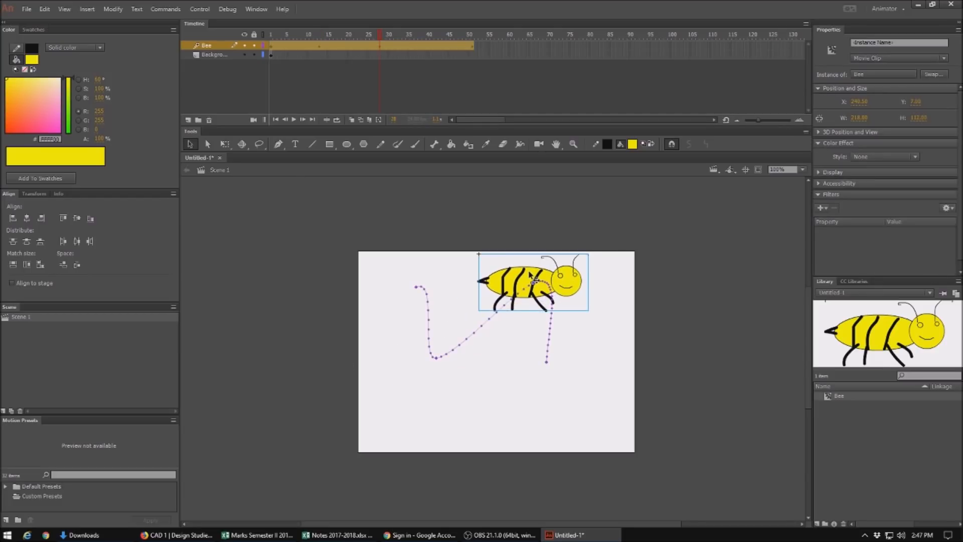
{"action": "left_click", "coordinate": [437, 44]}
{"action": "left_click_drag", "start_coordinate": [572, 321], "coordinate": [557, 377]}
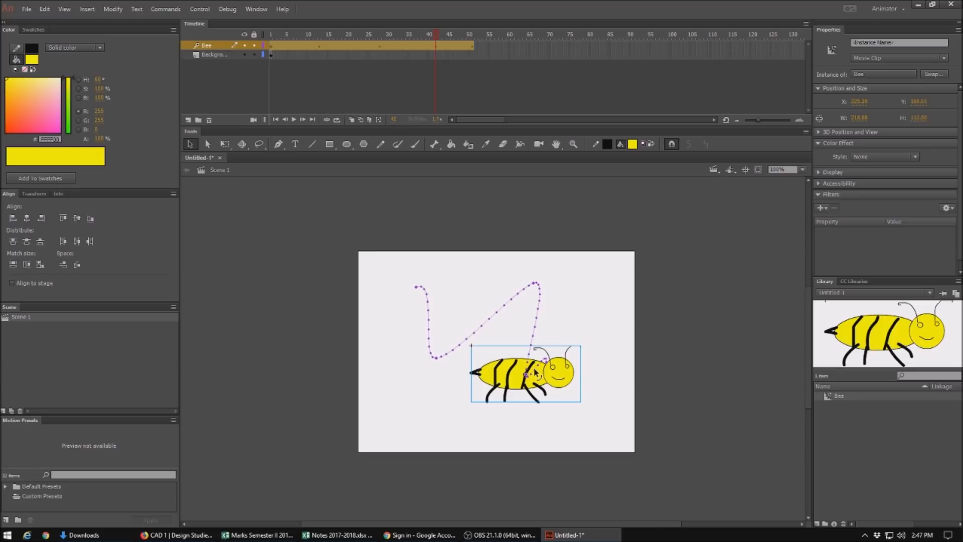
Step: Test the movie and close the preview window
{"action": "key", "text": "ctrl+Return"}
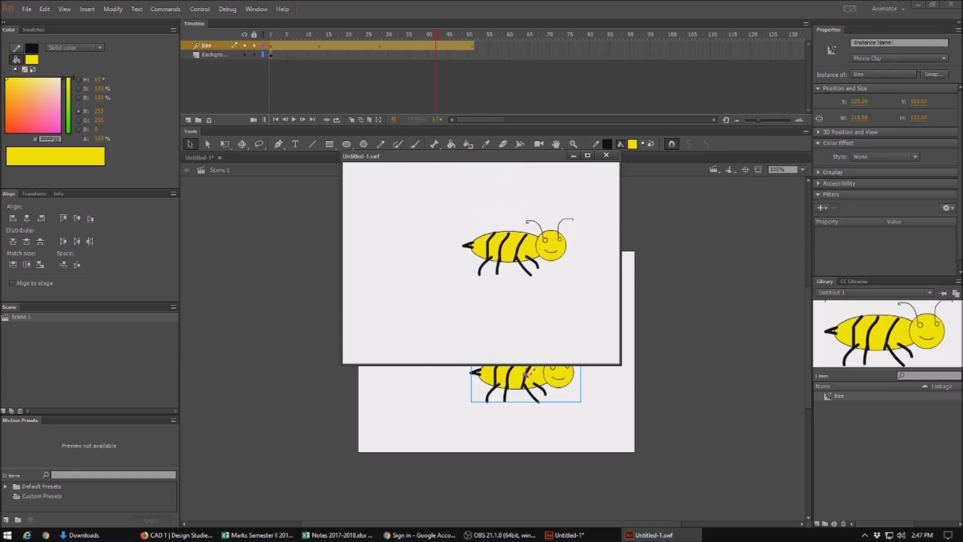
{"action": "left_click", "coordinate": [607, 156]}
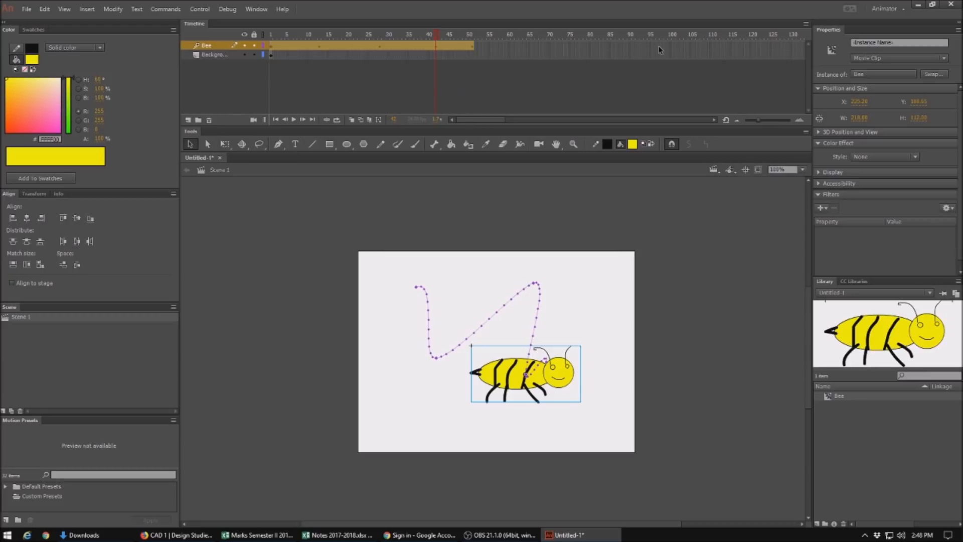
Step: Extend the Bee tween span to frame 100 by inserting a frame there
{"action": "left_click", "coordinate": [672, 46]}
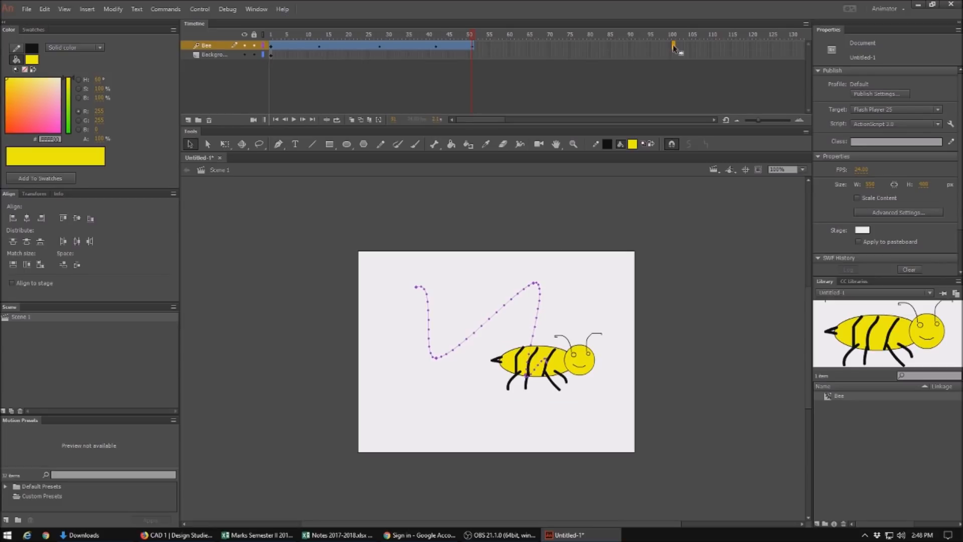
{"action": "right_click", "coordinate": [673, 47]}
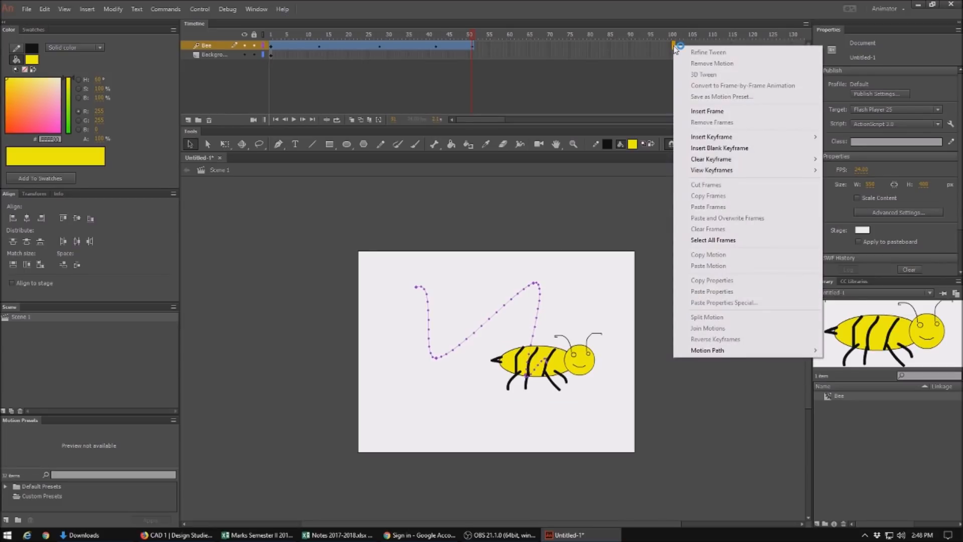
{"action": "left_click", "coordinate": [689, 112]}
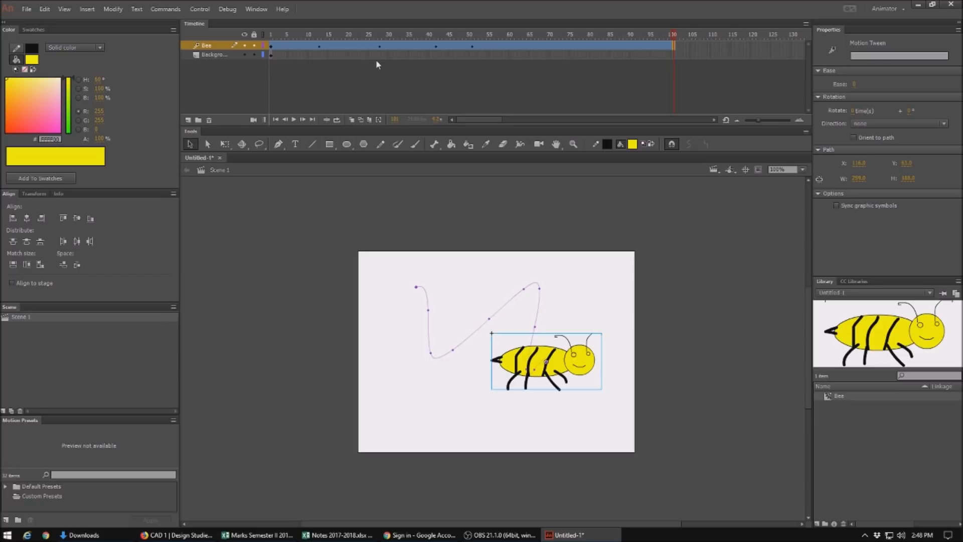
Step: Insert a keyframe at frame 100 on the Background layer so the flower shows throughout
{"action": "left_click", "coordinate": [673, 56]}
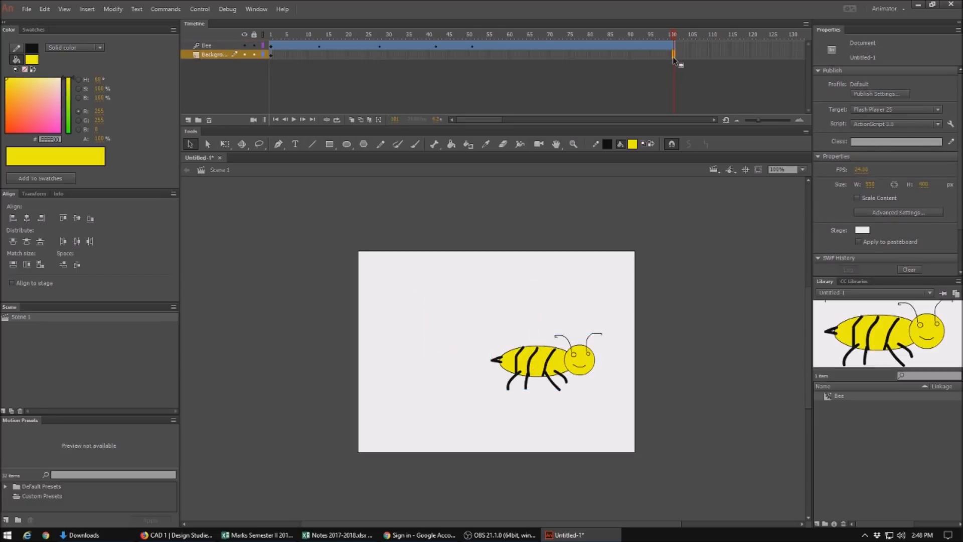
{"action": "right_click", "coordinate": [674, 60]}
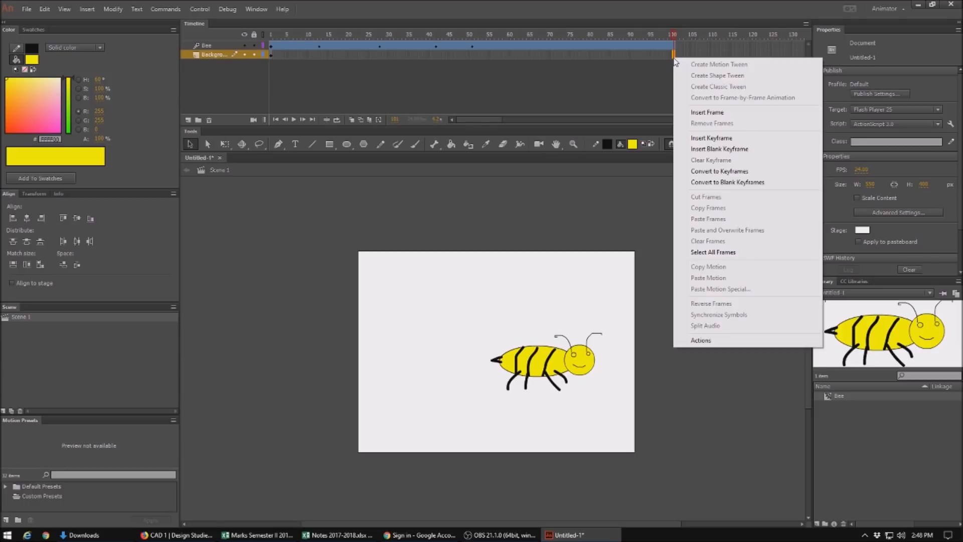
{"action": "left_click", "coordinate": [709, 135]}
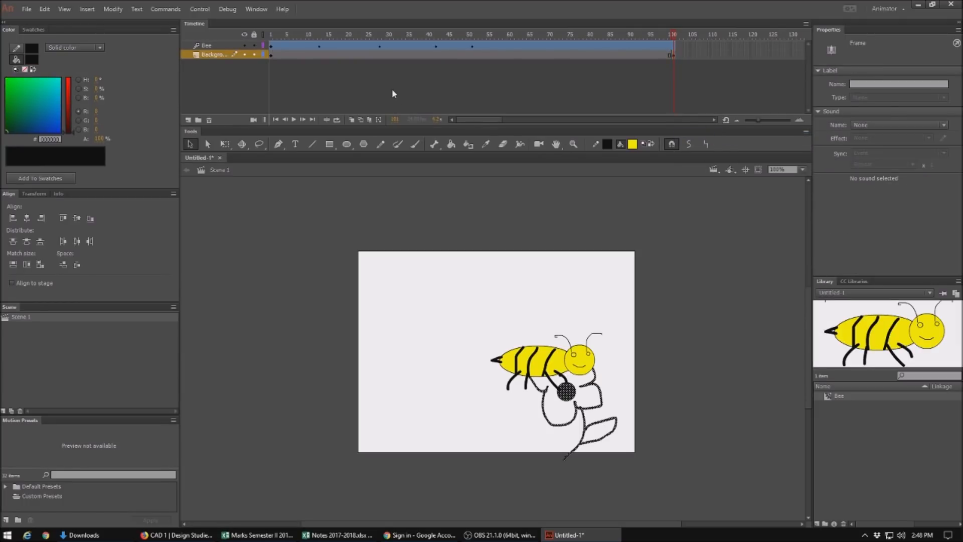
{"action": "left_click", "coordinate": [279, 68]}
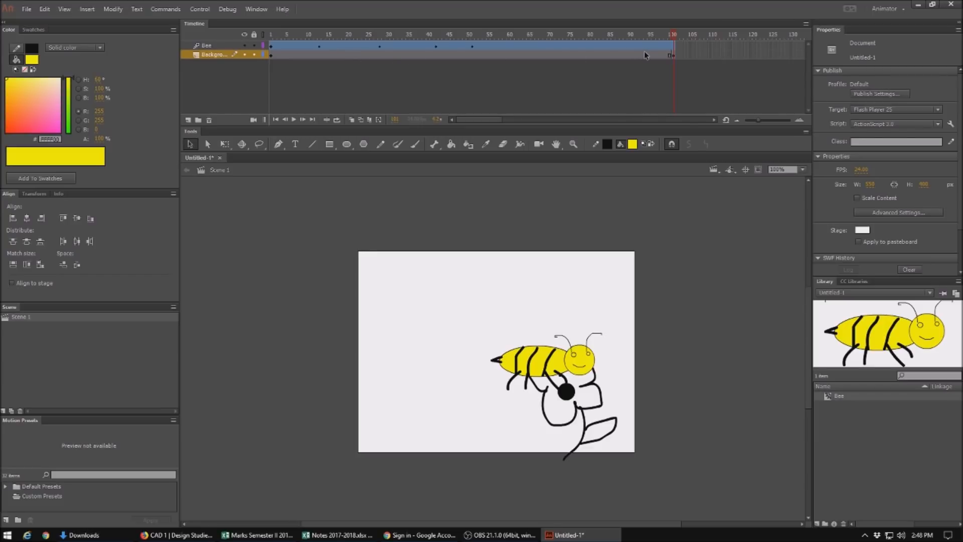
Step: Test the movie and close the preview window
{"action": "key", "text": "ctrl+Return"}
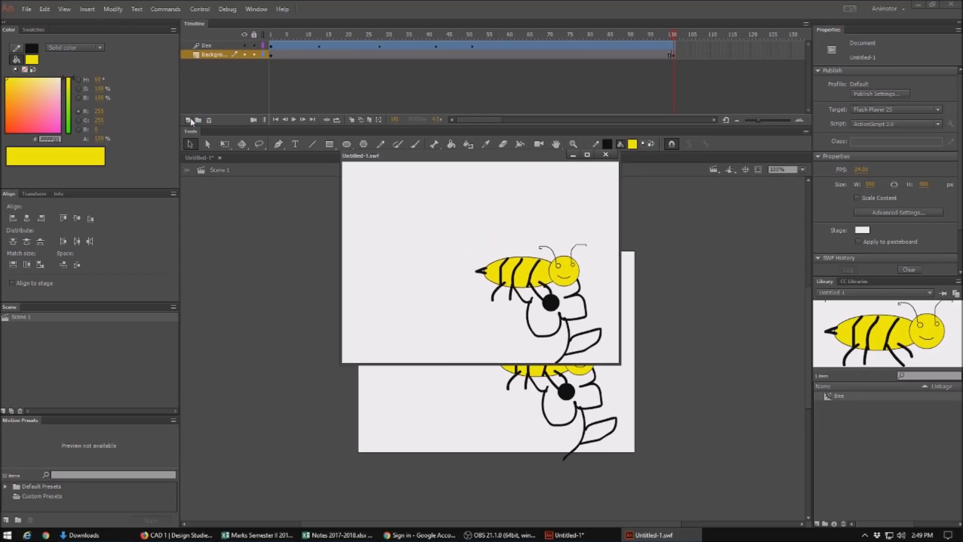
{"action": "left_click", "coordinate": [605, 155]}
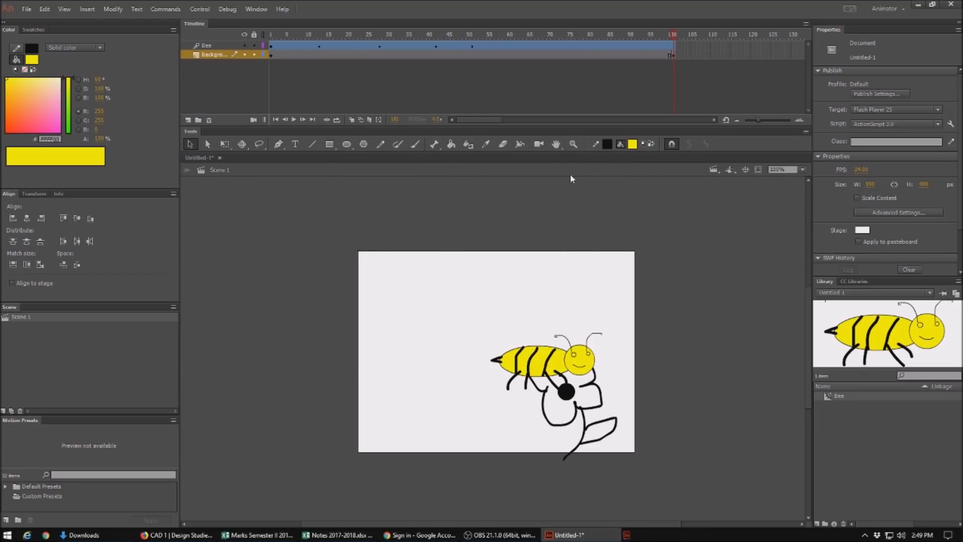
Step: Open the Bee symbol for editing and rename its layer to Bee
{"action": "left_click", "coordinate": [217, 46]}
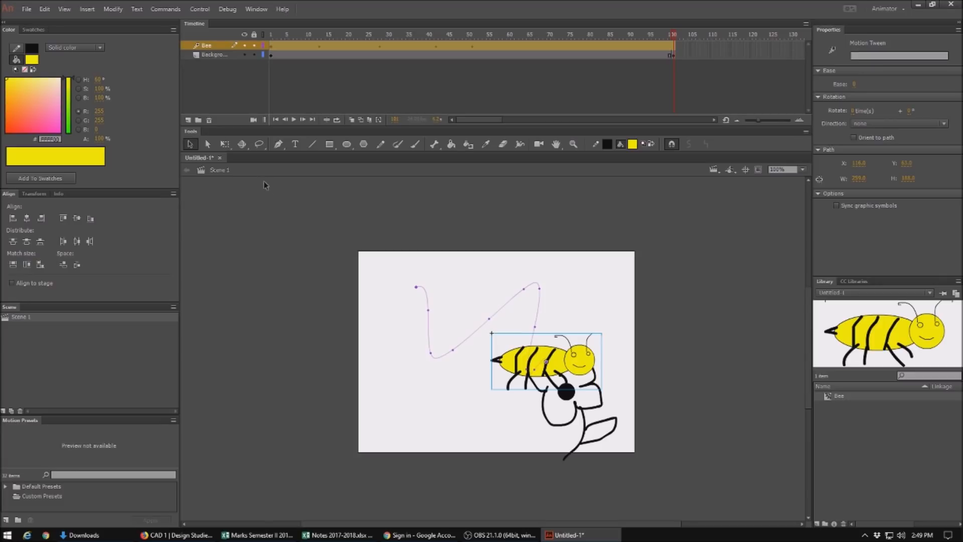
{"action": "double_click", "coordinate": [546, 359]}
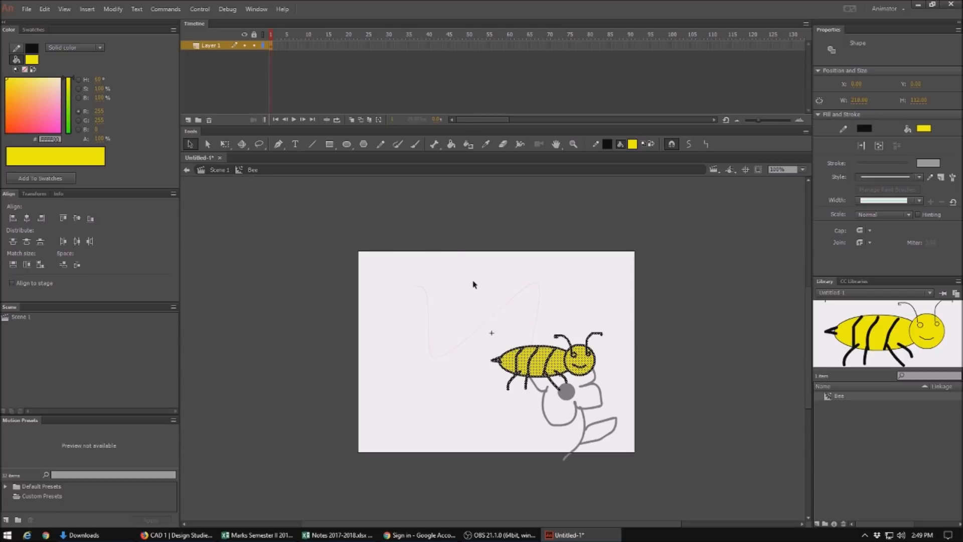
{"action": "left_click", "coordinate": [298, 205]}
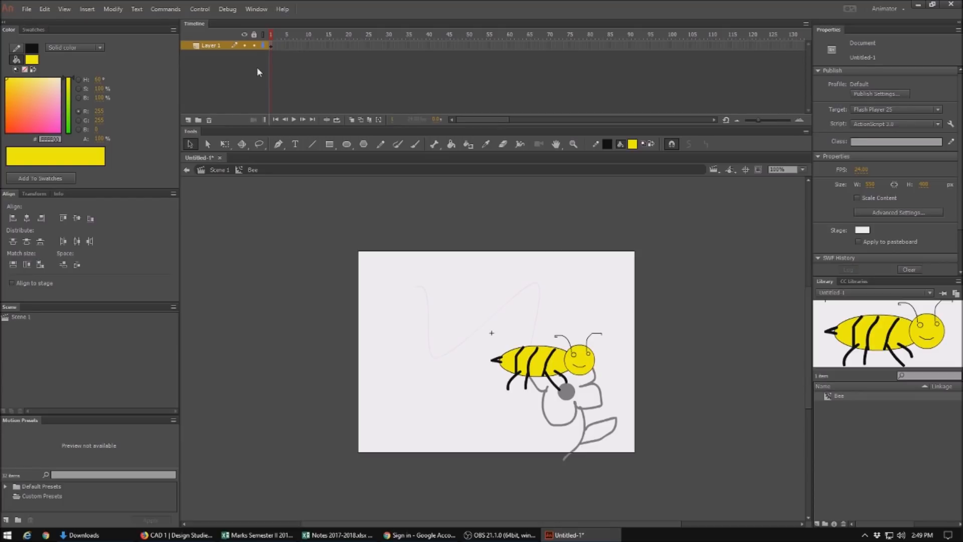
{"action": "left_click", "coordinate": [210, 50]}
{"action": "double_click", "coordinate": [211, 46]}
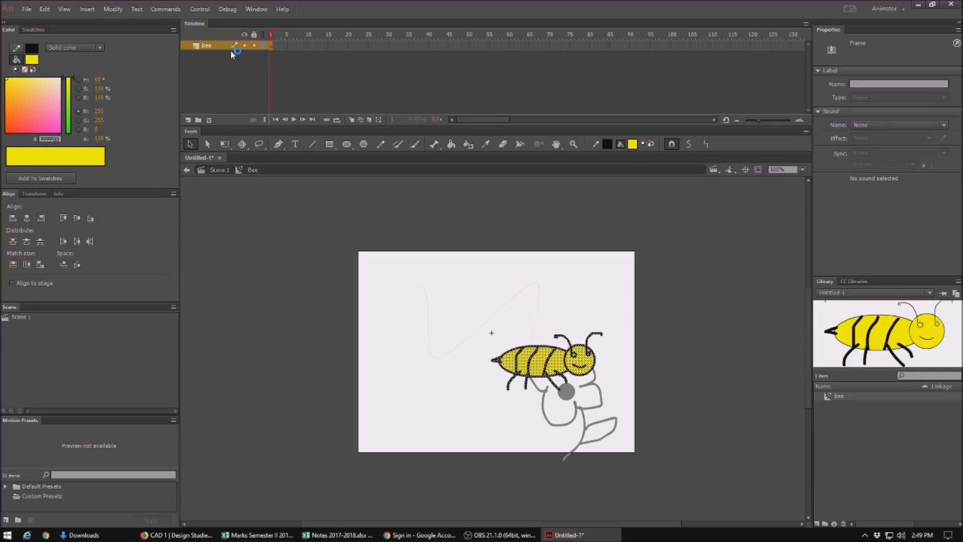
Step: Add a new layer named Wings and draw a pair of wings above the bee's body with the Pencil tool
{"action": "left_click", "coordinate": [188, 121]}
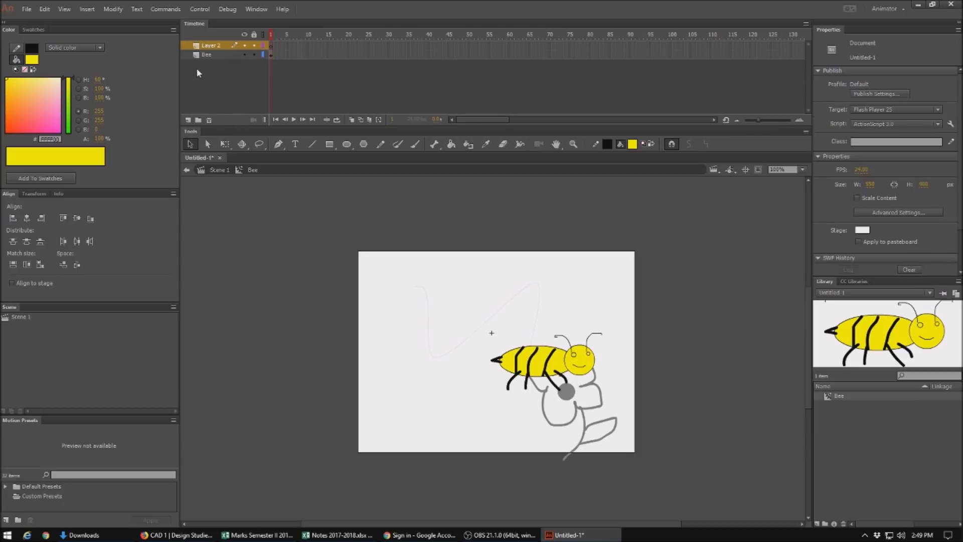
{"action": "double_click", "coordinate": [208, 45]}
{"action": "type", "text": "Wings"}
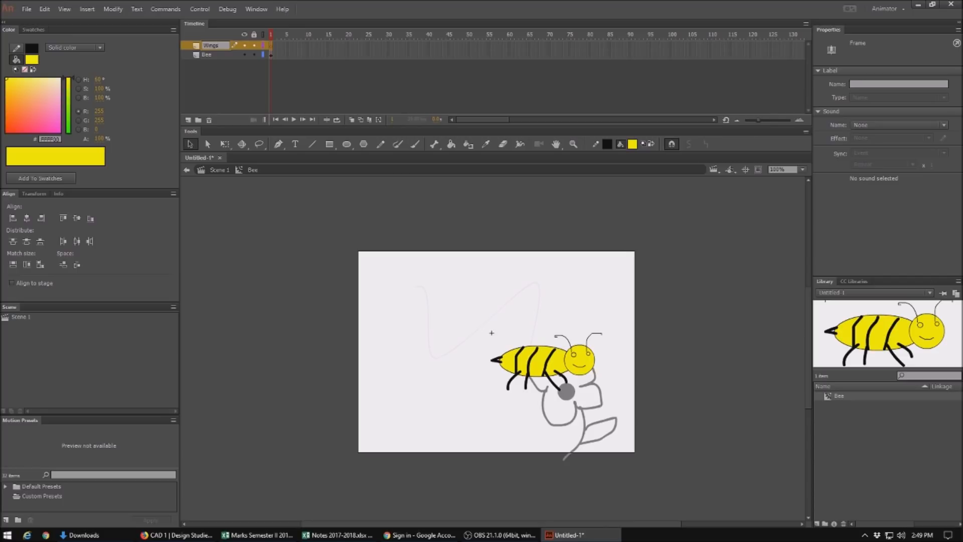
{"action": "key", "text": "Return"}
{"action": "left_click", "coordinate": [382, 145]}
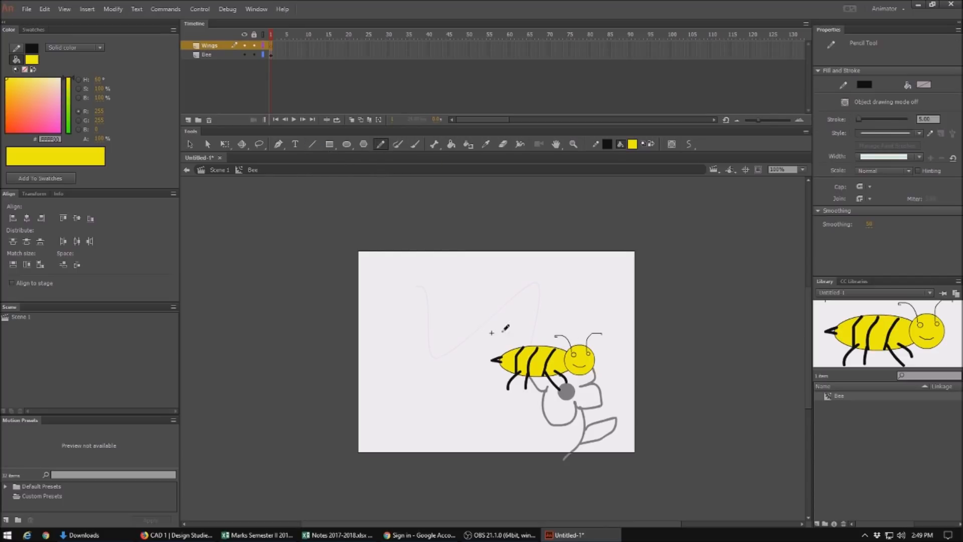
{"action": "mouse_move", "coordinate": [525, 350]}
{"action": "left_mouse_down"}
{"action": "mouse_move", "coordinate": [507, 299]}
{"action": "mouse_move", "coordinate": [534, 308]}
{"action": "mouse_move", "coordinate": [533, 325]}
{"action": "mouse_move", "coordinate": [547, 297]}
{"action": "mouse_move", "coordinate": [568, 319]}
{"action": "mouse_move", "coordinate": [545, 355]}
{"action": "mouse_move", "coordinate": [517, 350]}
{"action": "left_mouse_up"}
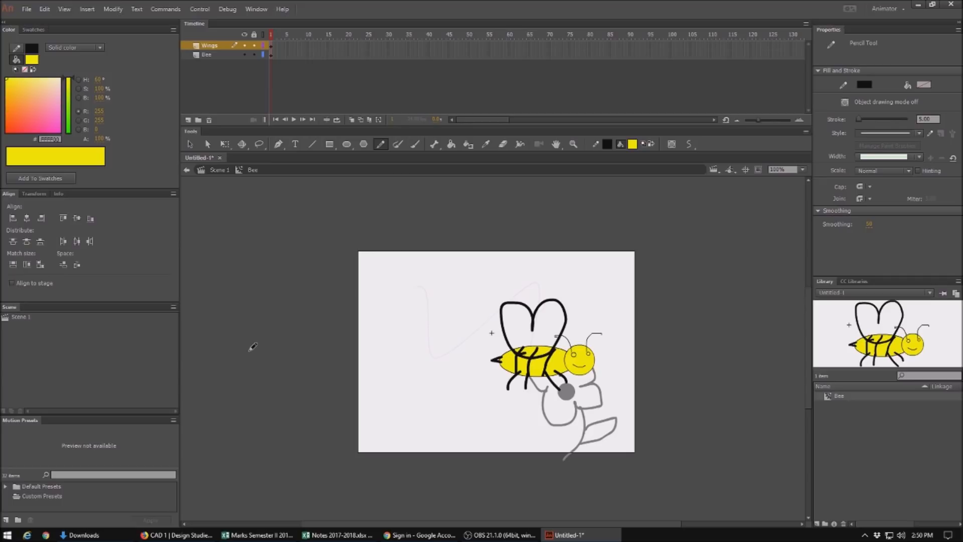
Step: Convert the wings drawing into a movie clip symbol named Wings
{"action": "left_click", "coordinate": [189, 146]}
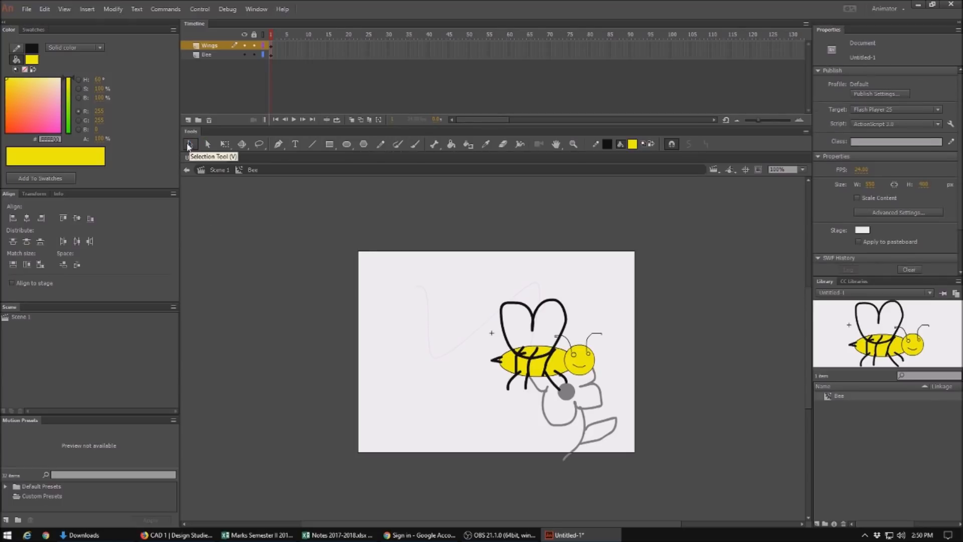
{"action": "left_click", "coordinate": [530, 314]}
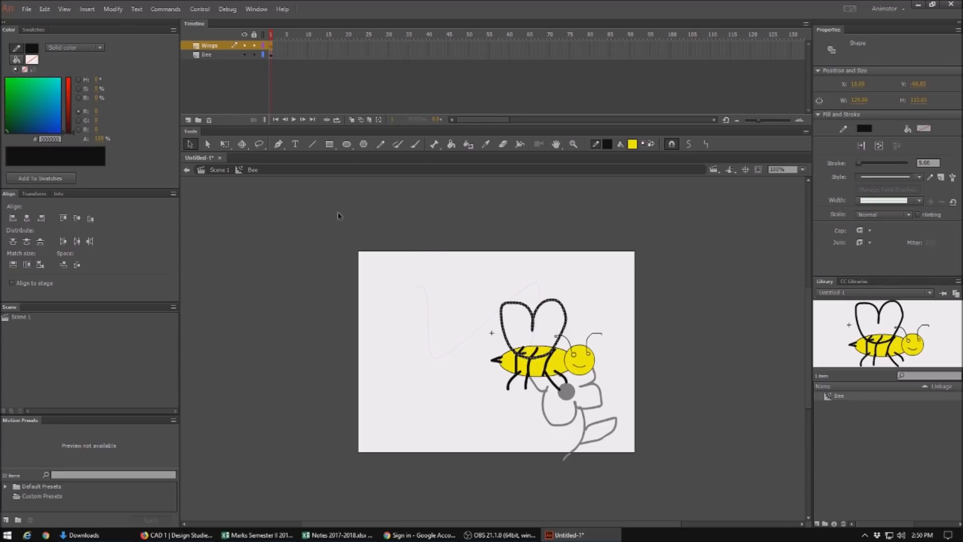
{"action": "left_click", "coordinate": [113, 11]}
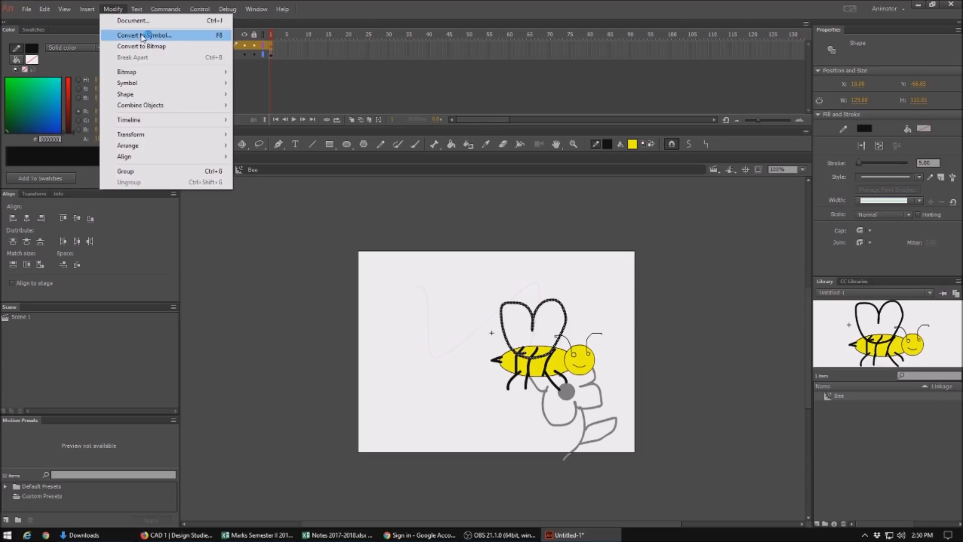
{"action": "left_click", "coordinate": [142, 36]}
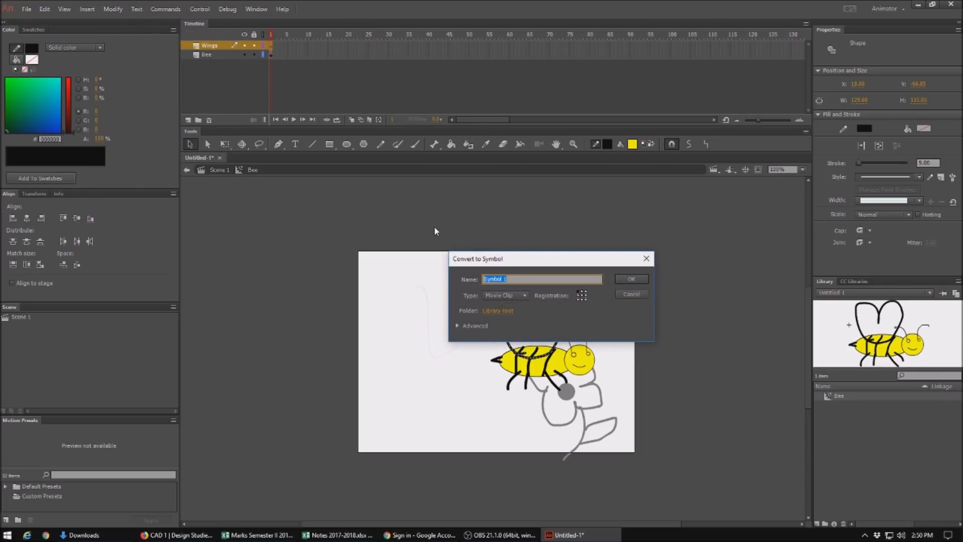
{"action": "type", "text": "Wings"}
{"action": "key", "text": "Return"}
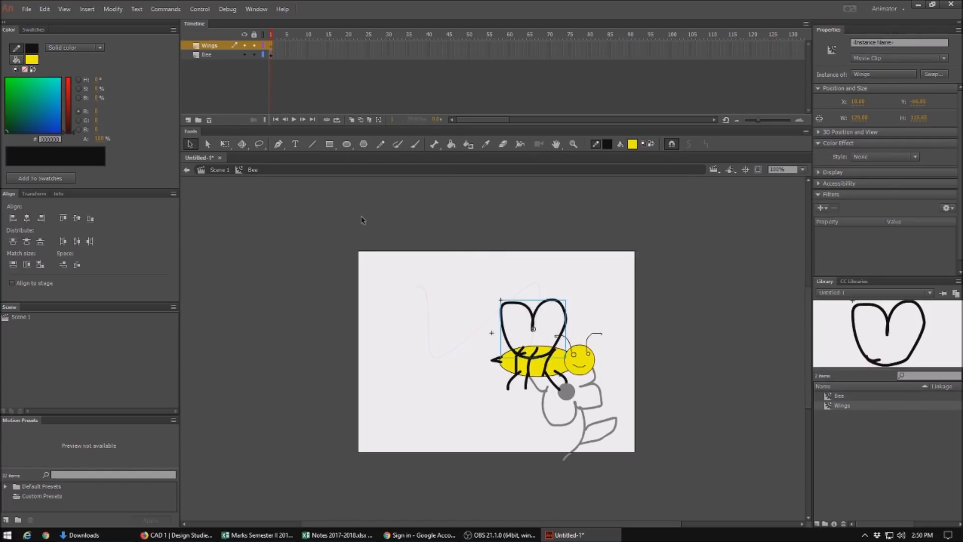
Step: Create a motion tween on the Wings layer
{"action": "right_click", "coordinate": [272, 48]}
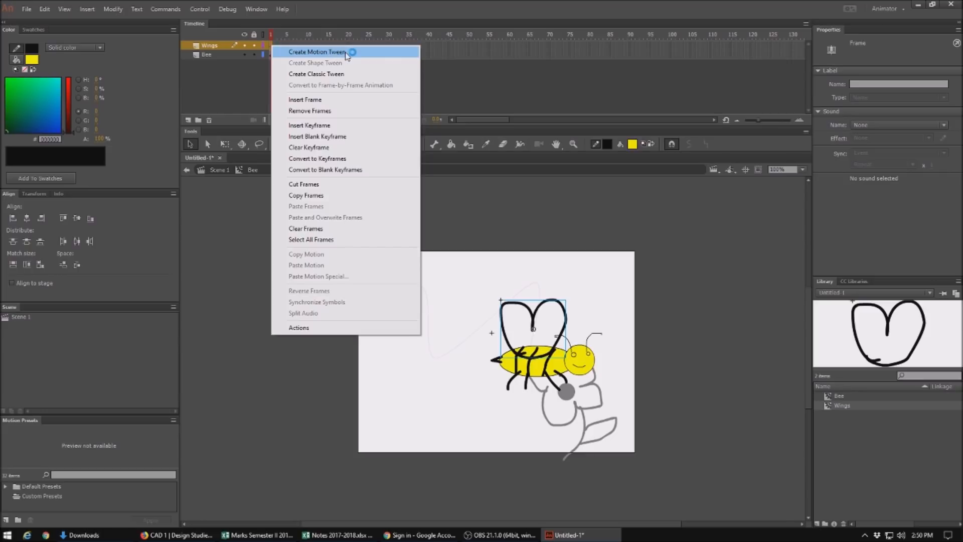
{"action": "left_click", "coordinate": [318, 52]}
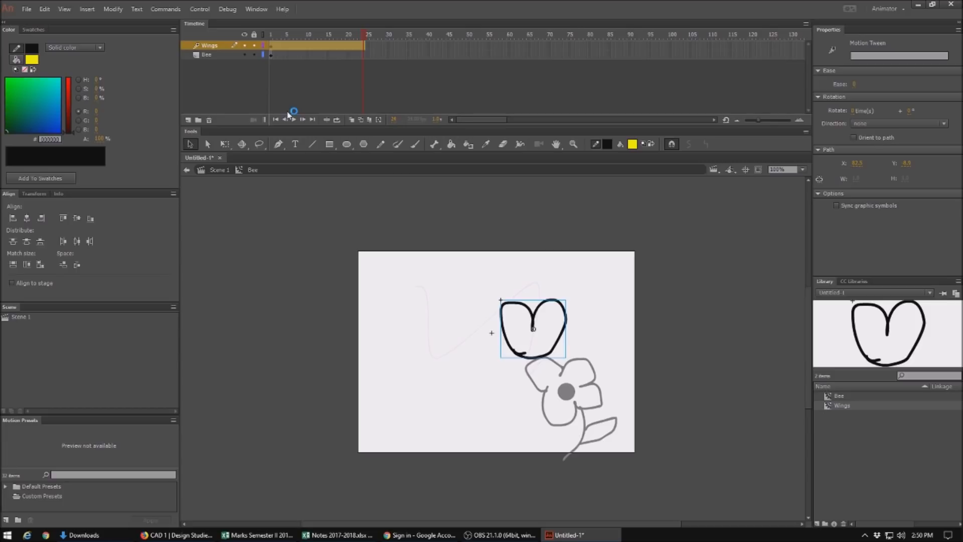
Step: Try flattening the wings with the Free Transform tool and undo the change
{"action": "left_click", "coordinate": [225, 146]}
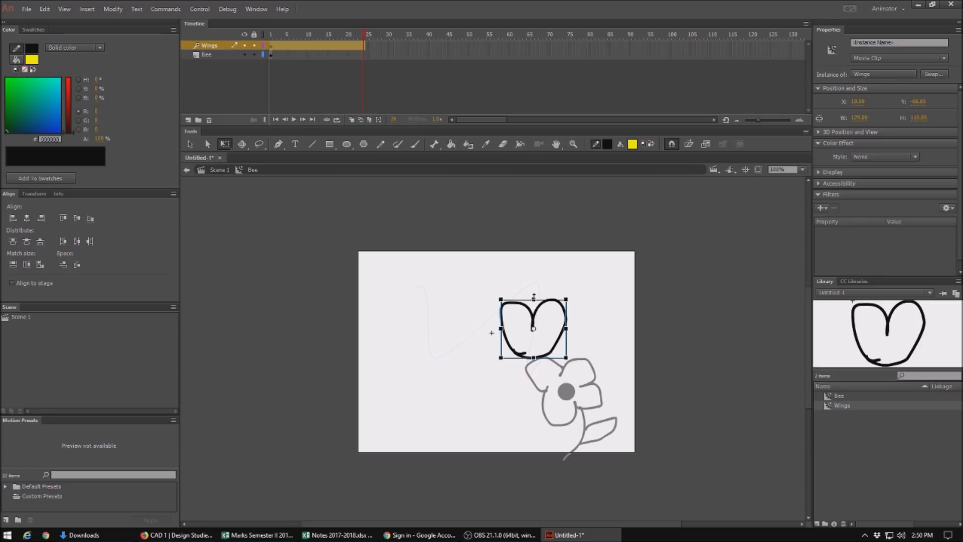
{"action": "left_click_drag", "start_coordinate": [533, 297], "coordinate": [533, 310]}
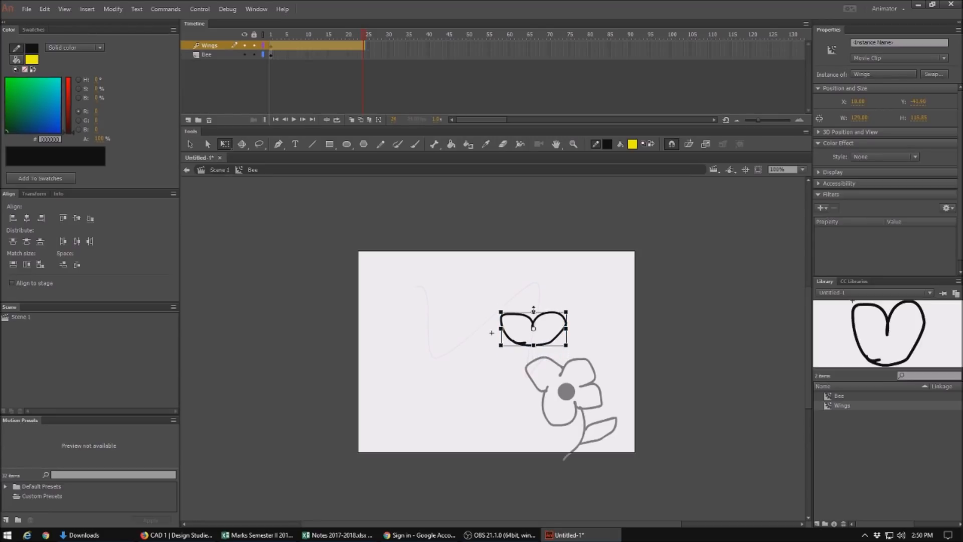
{"action": "key", "text": "ctrl+z"}
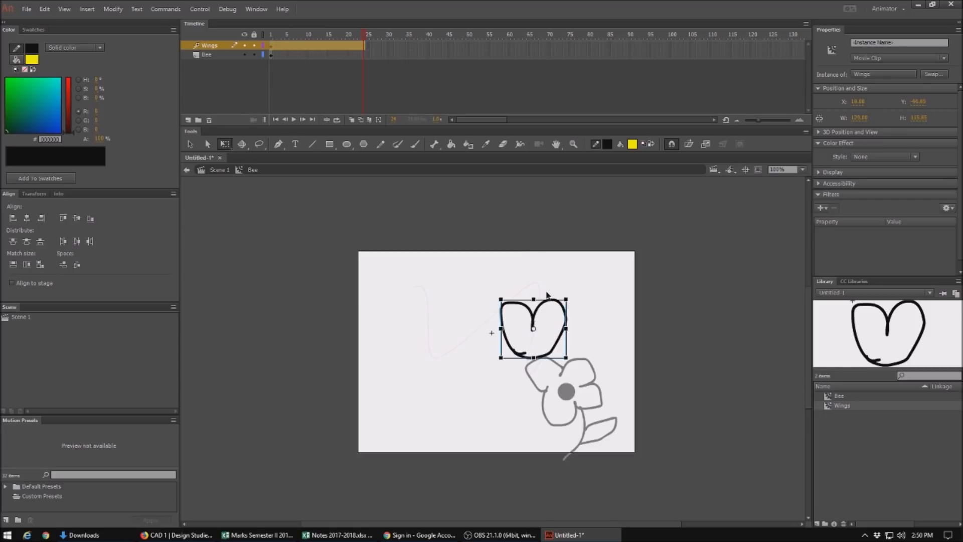
Step: At the end of the wings tween, flatten the wings from top and bottom and skew them sideways
{"action": "left_click_drag", "start_coordinate": [533, 329], "coordinate": [534, 358]}
{"action": "left_click_drag", "start_coordinate": [534, 300], "coordinate": [535, 328]}
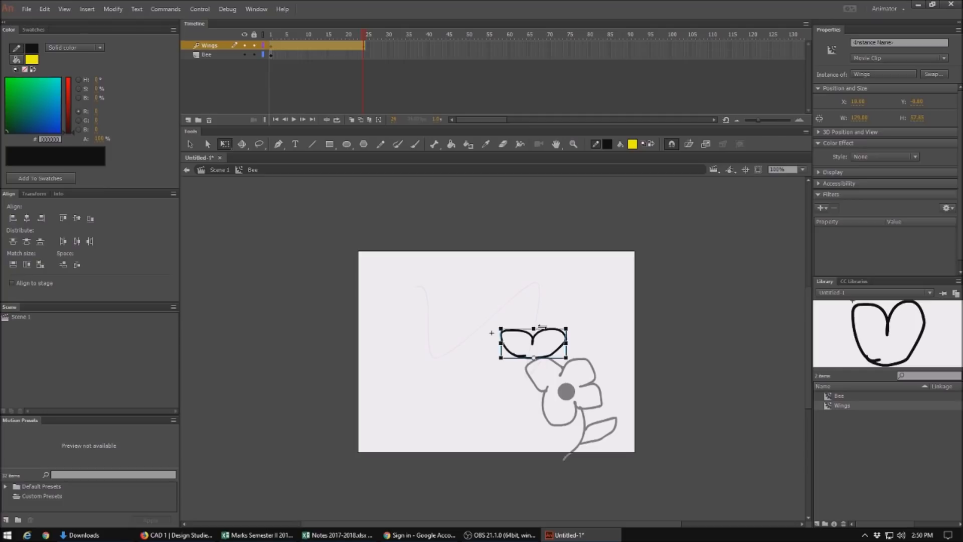
{"action": "left_click_drag", "start_coordinate": [541, 326], "coordinate": [522, 327]}
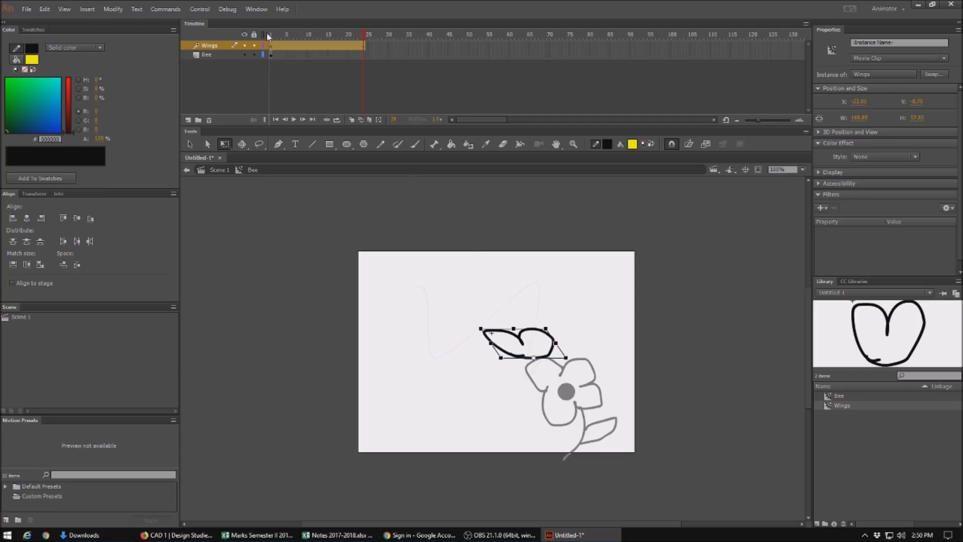
Step: Shorten the wings tween to end at frame 13 and insert frames on the Bee layer up to frame 13
{"action": "left_click_drag", "start_coordinate": [363, 32], "coordinate": [327, 48]}
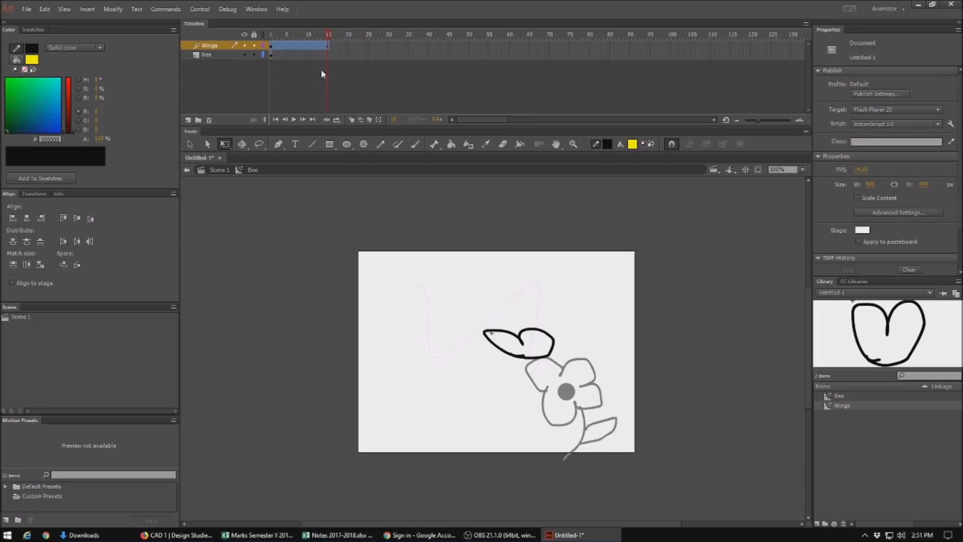
{"action": "mouse_move", "coordinate": [328, 40]}
{"action": "left_mouse_down"}
{"action": "mouse_move", "coordinate": [270, 40]}
{"action": "mouse_move", "coordinate": [326, 39]}
{"action": "left_mouse_up"}
{"action": "left_click", "coordinate": [328, 55]}
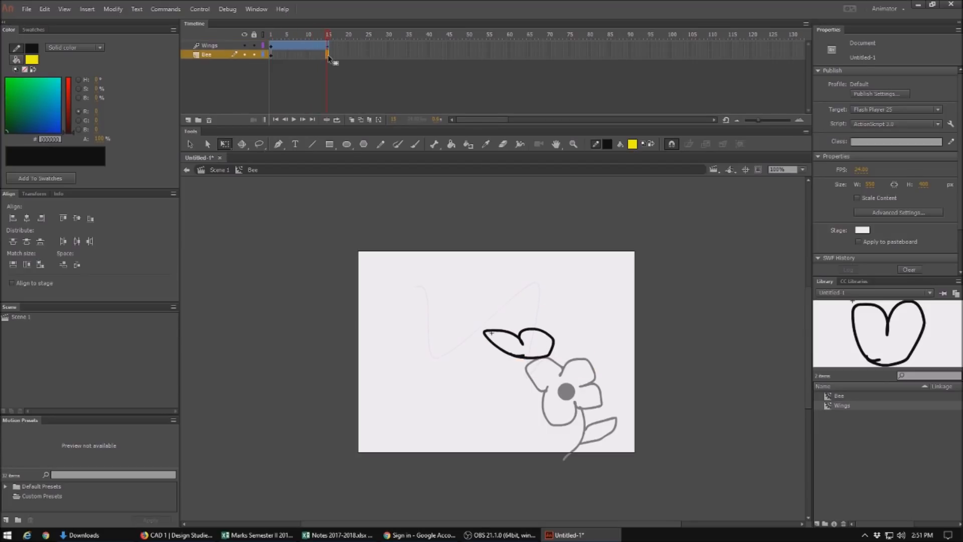
{"action": "right_click", "coordinate": [328, 57]}
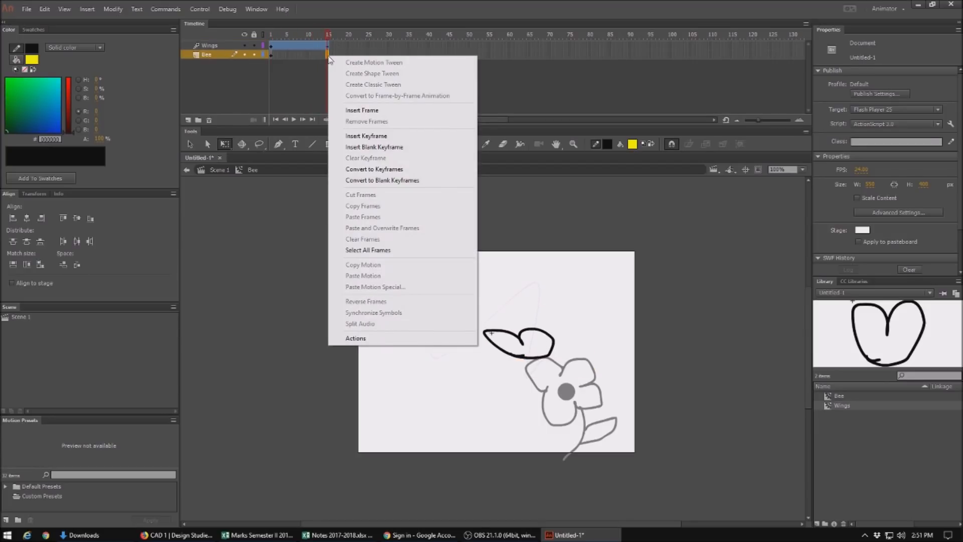
{"action": "left_click", "coordinate": [401, 112]}
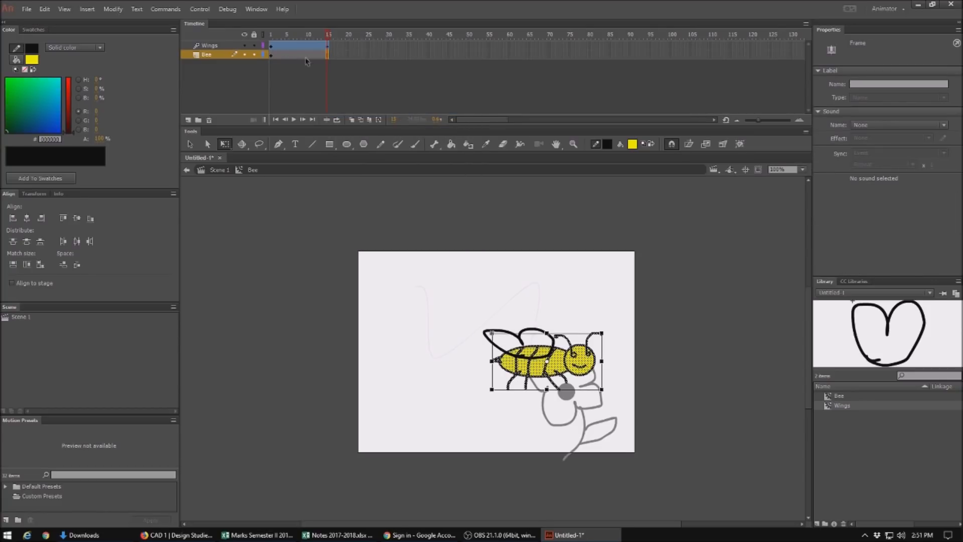
Step: Play back the wing flapping inside the symbol, then test the whole movie from Scene 1 and close the preview
{"action": "key", "text": "Return"}
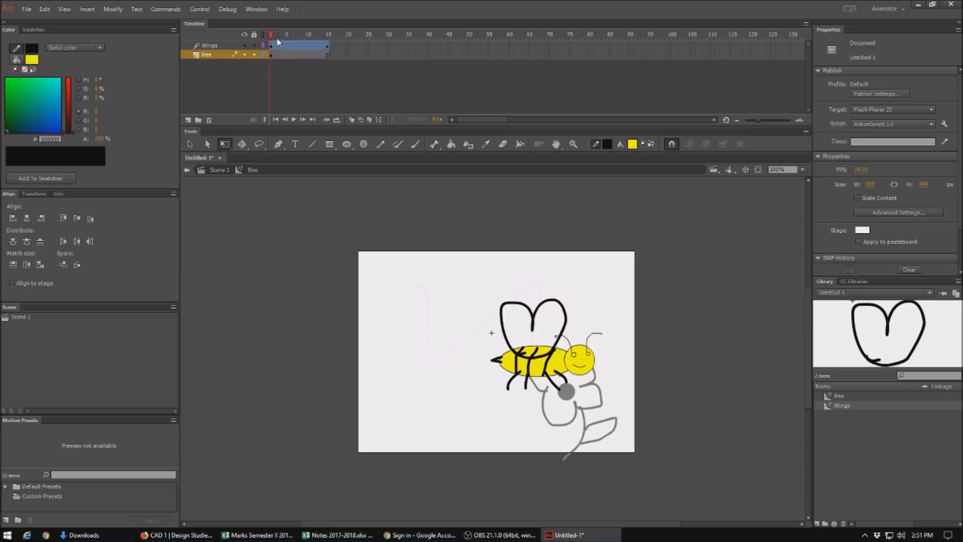
{"action": "left_click", "coordinate": [218, 170]}
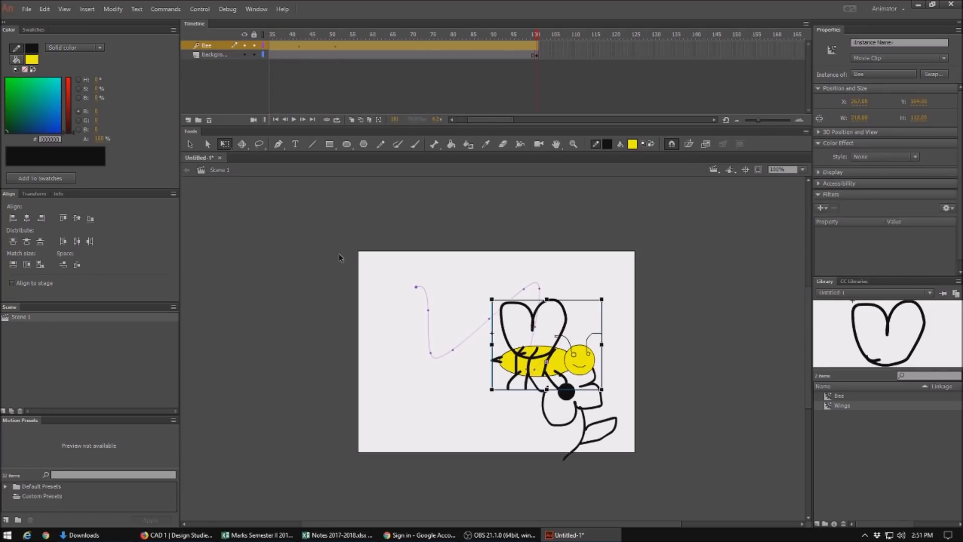
{"action": "key", "text": "ctrl+Return"}
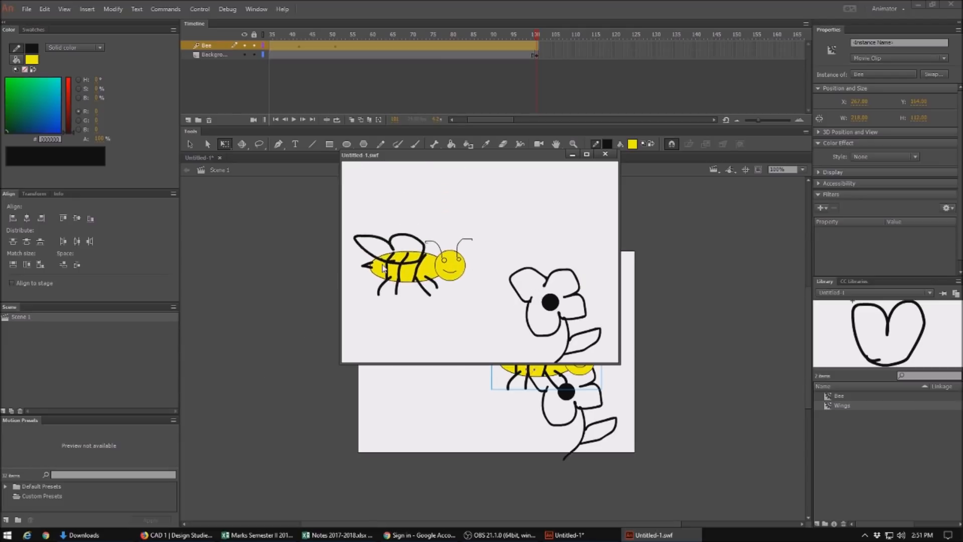
{"action": "left_click", "coordinate": [606, 154]}
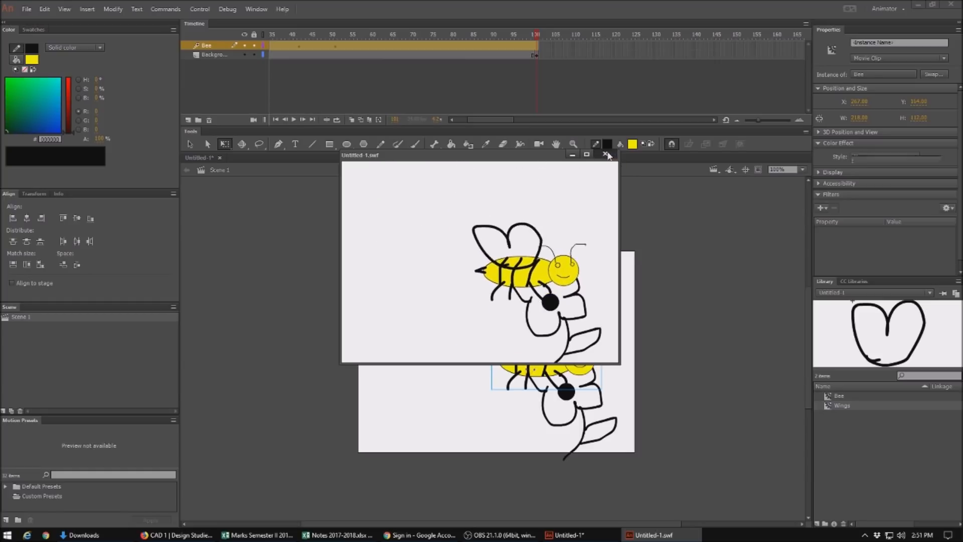